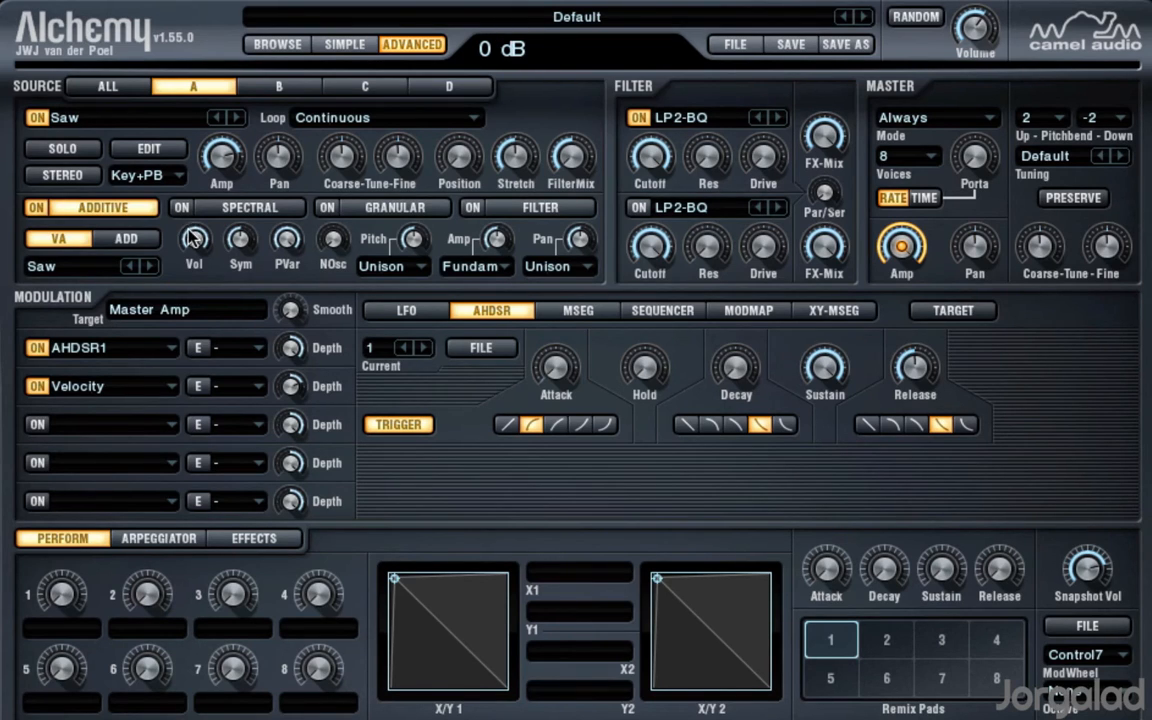
Step: Switch source A's additive element from VA to ADD and open the additive partial editor for it
click(137, 241)
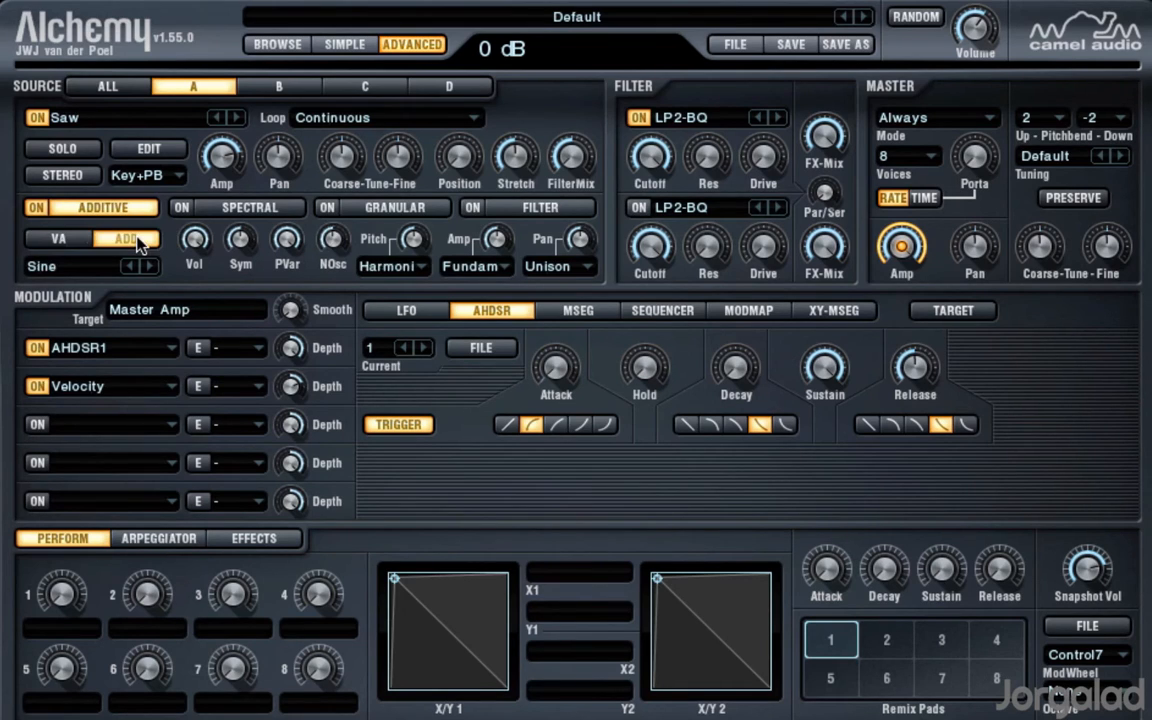
click(149, 148)
click(419, 100)
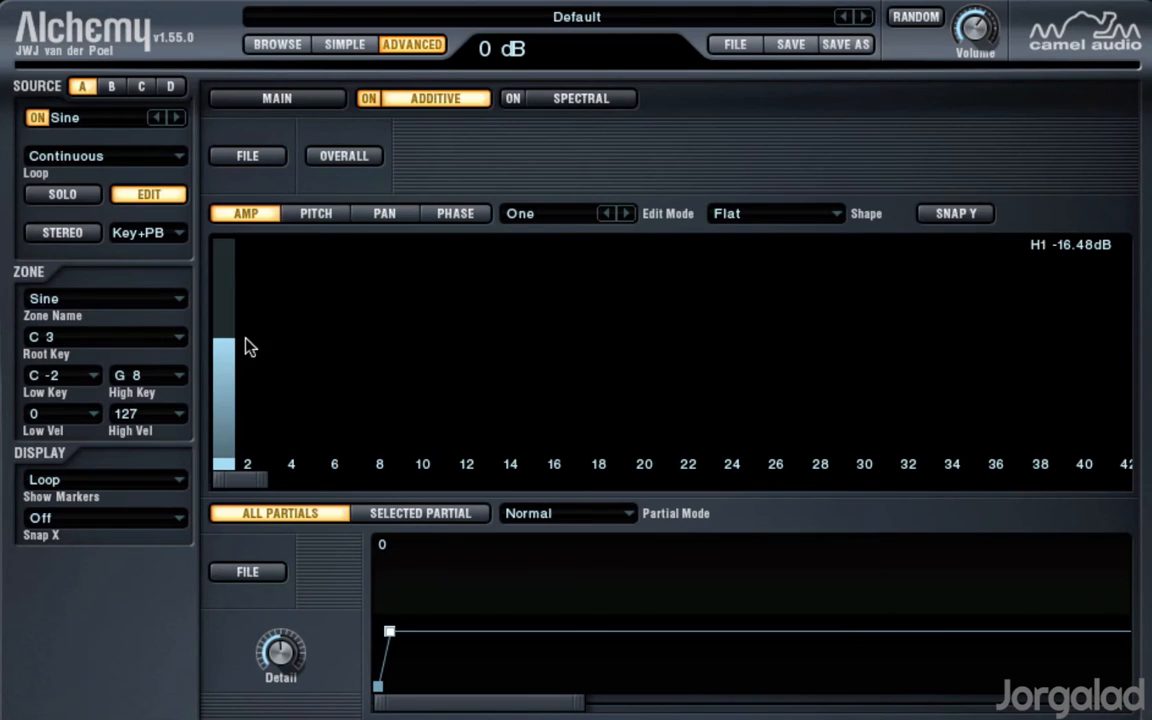
Step: Add partials 2, 3, 5 and 7 to the sine's amplitude spectrum, with partial 7 at about -32 dB
mouse_move(264, 479)
mouse_down()
mouse_move(724, 495)
mouse_move(810, 476)
mouse_move(645, 493)
mouse_move(265, 487)
mouse_up()
scroll(303, 384, up, 1)
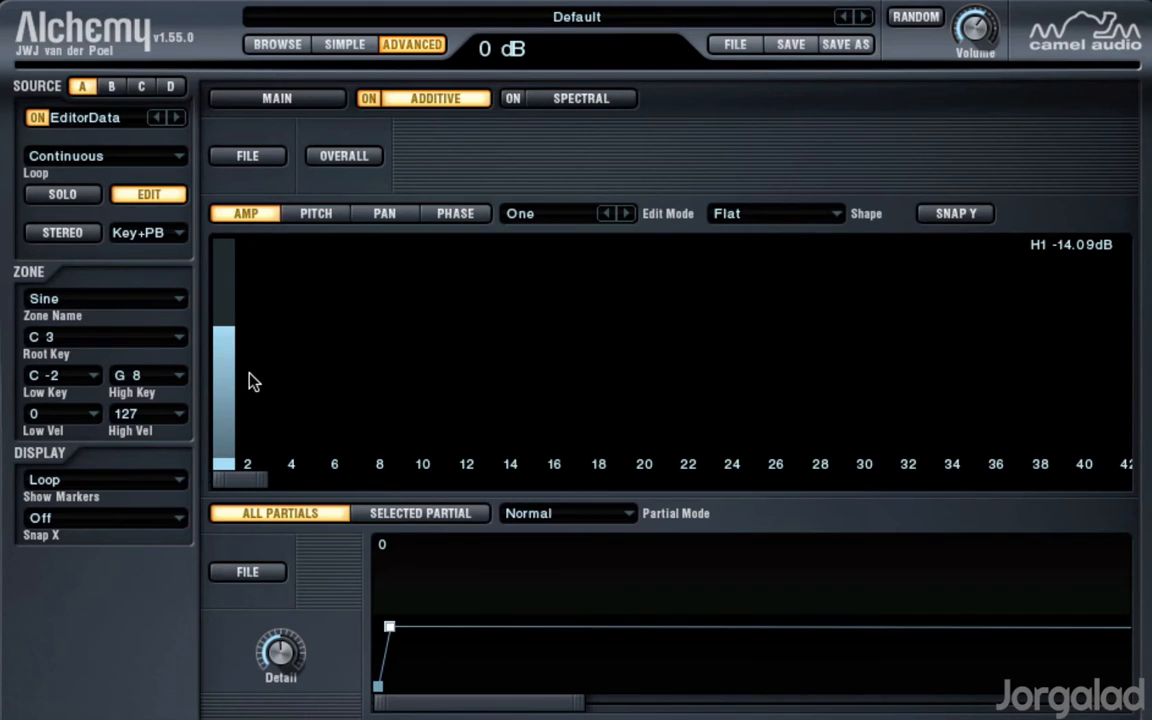
click(249, 372)
mouse_move(250, 397)
mouse_down()
mouse_move(260, 420)
mouse_move(278, 334)
mouse_move(266, 352)
mouse_up()
click(312, 384)
click(356, 389)
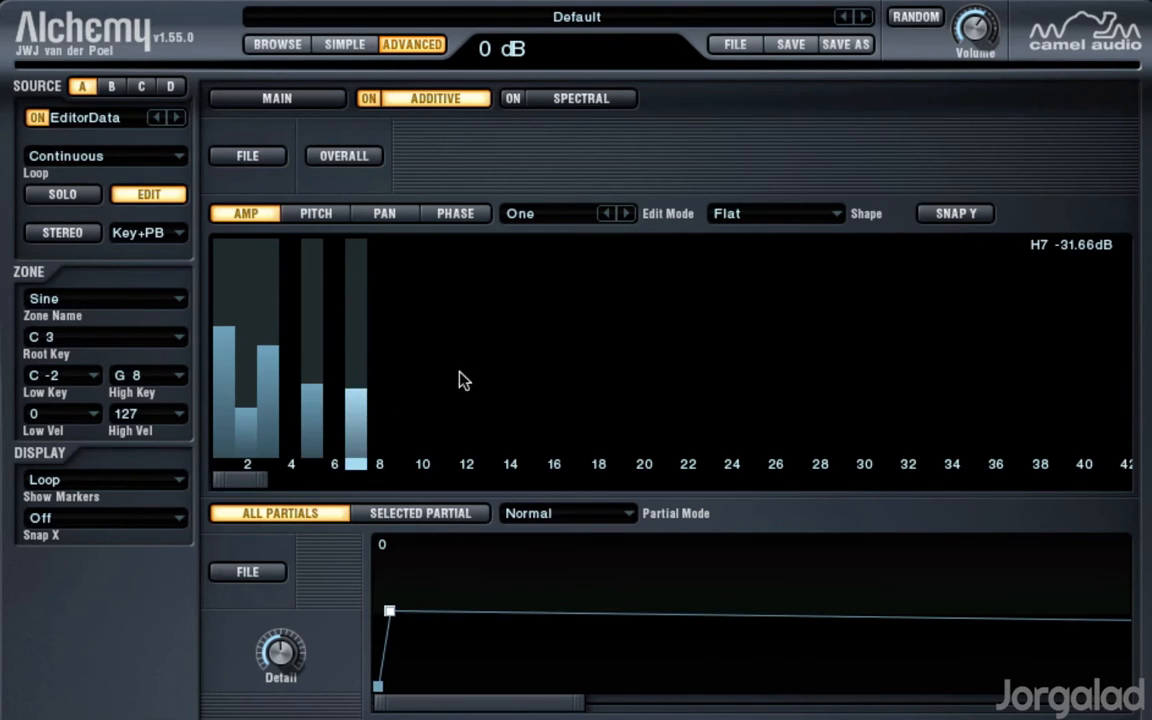
Step: Fill in partials 11, 10, 6 and 4, with partial 6 at about -44 dB and partial 4 at about -55 dB
click(444, 409)
click(421, 410)
click(332, 415)
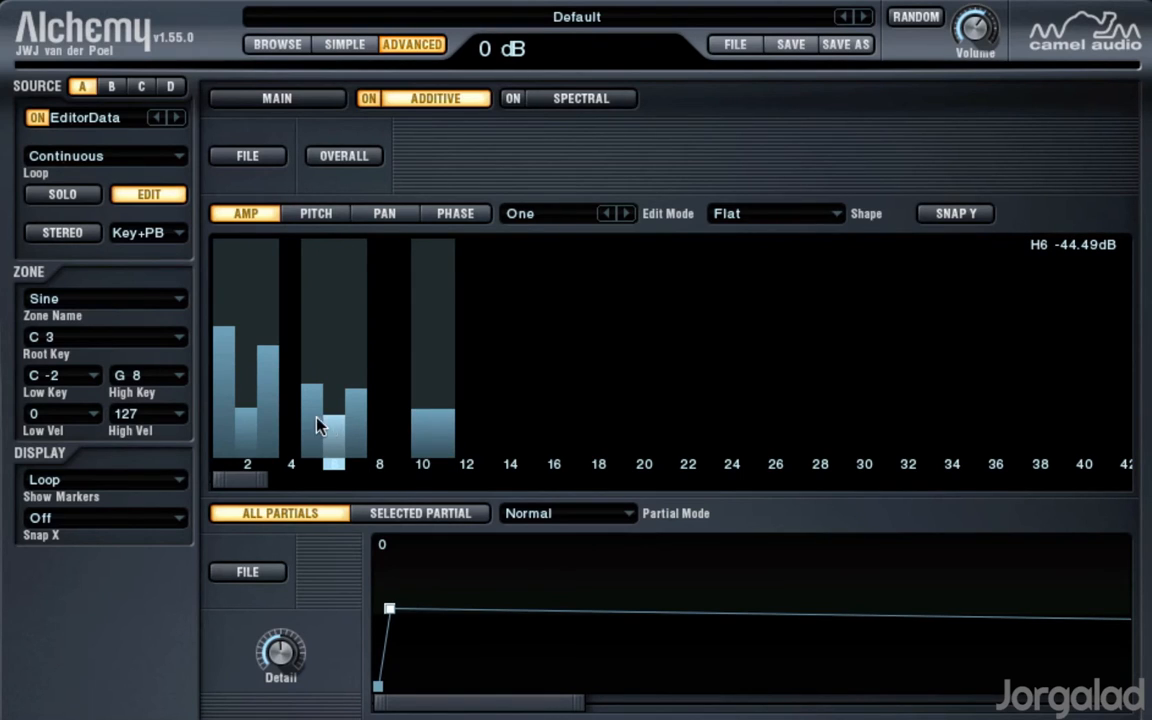
click(284, 367)
click(290, 392)
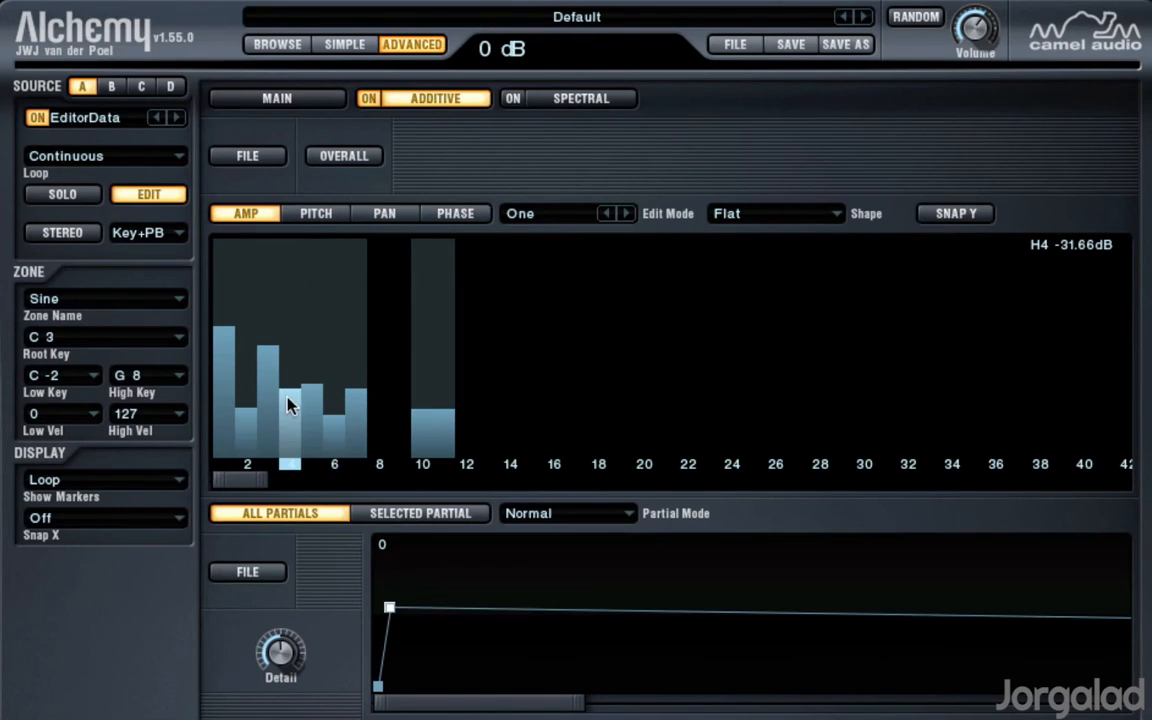
drag(285, 423, 289, 430)
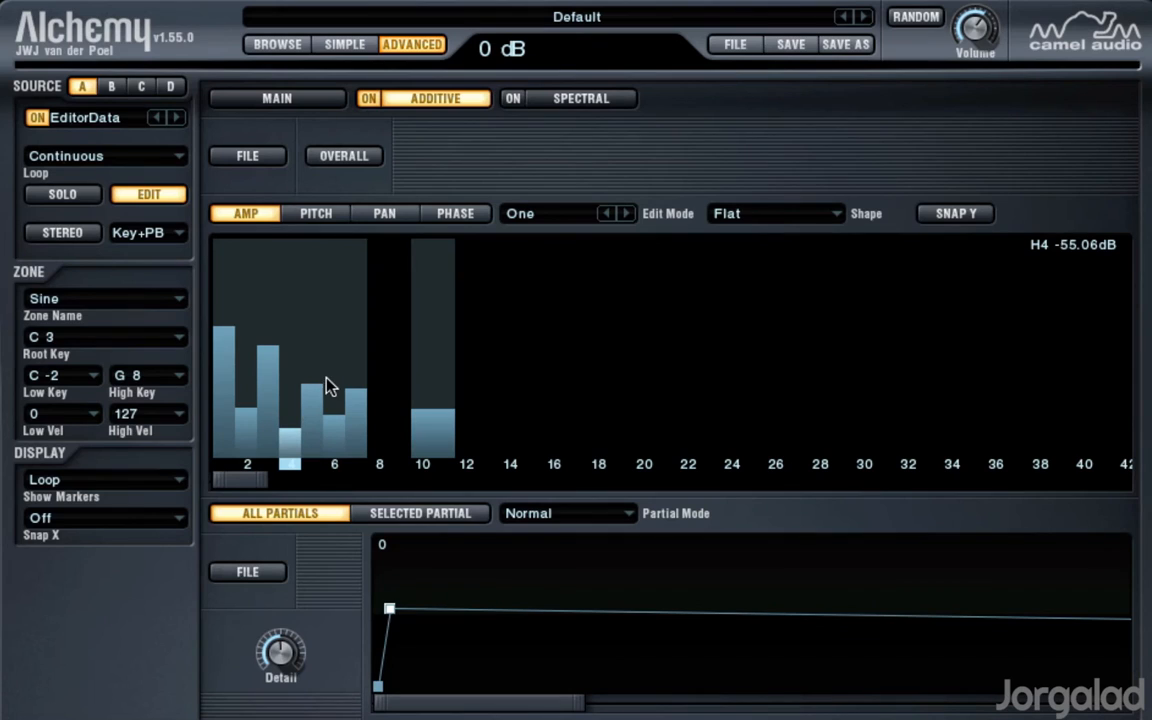
Step: Add partials 8, 9, 12, 14, 16 and 19, with partial 8 at about -21 dB and partial 9 at about -13 dB
click(383, 357)
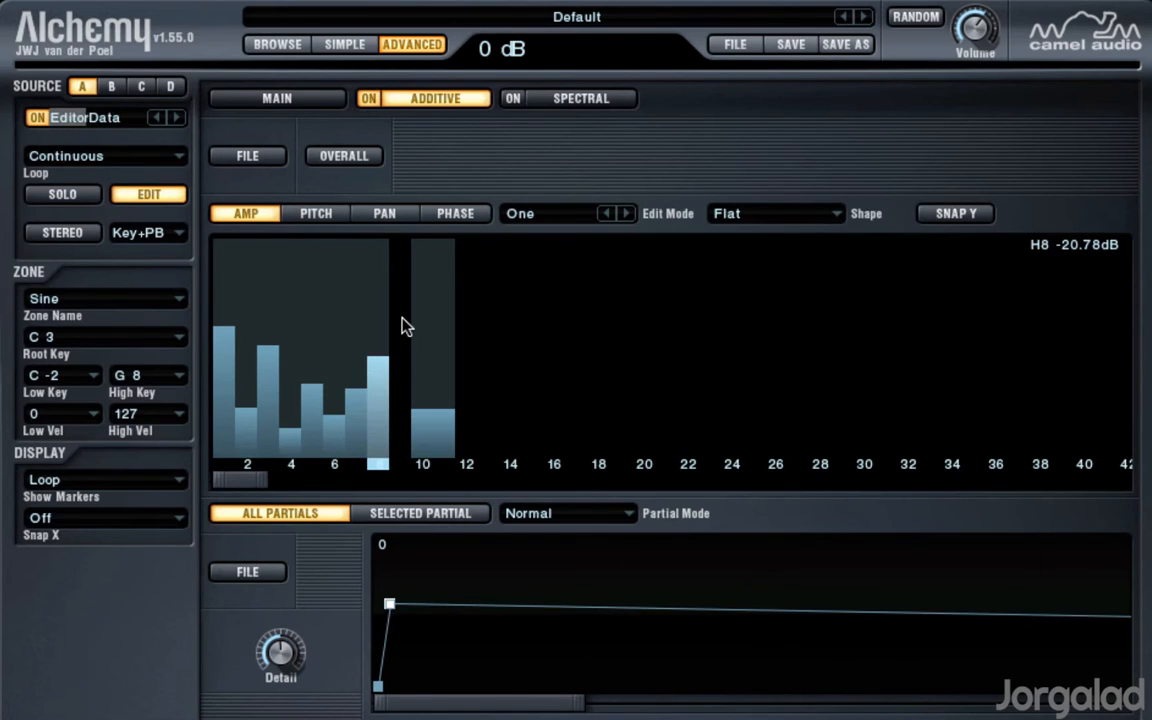
click(404, 322)
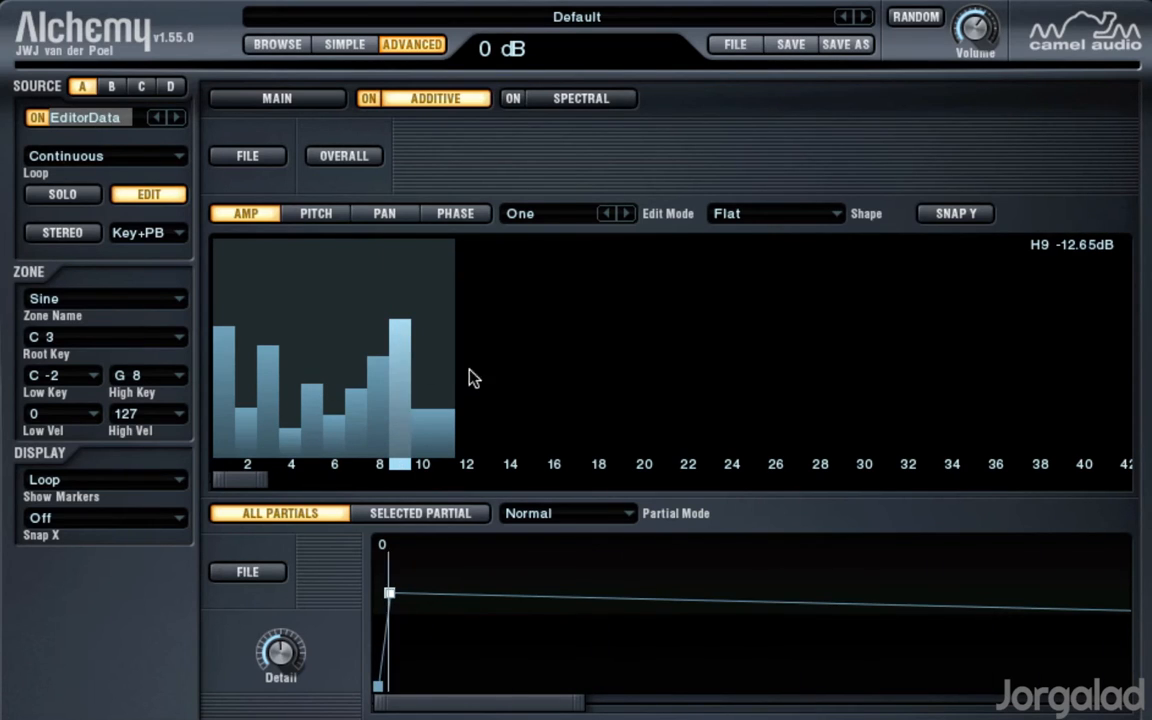
click(466, 341)
click(510, 387)
click(554, 401)
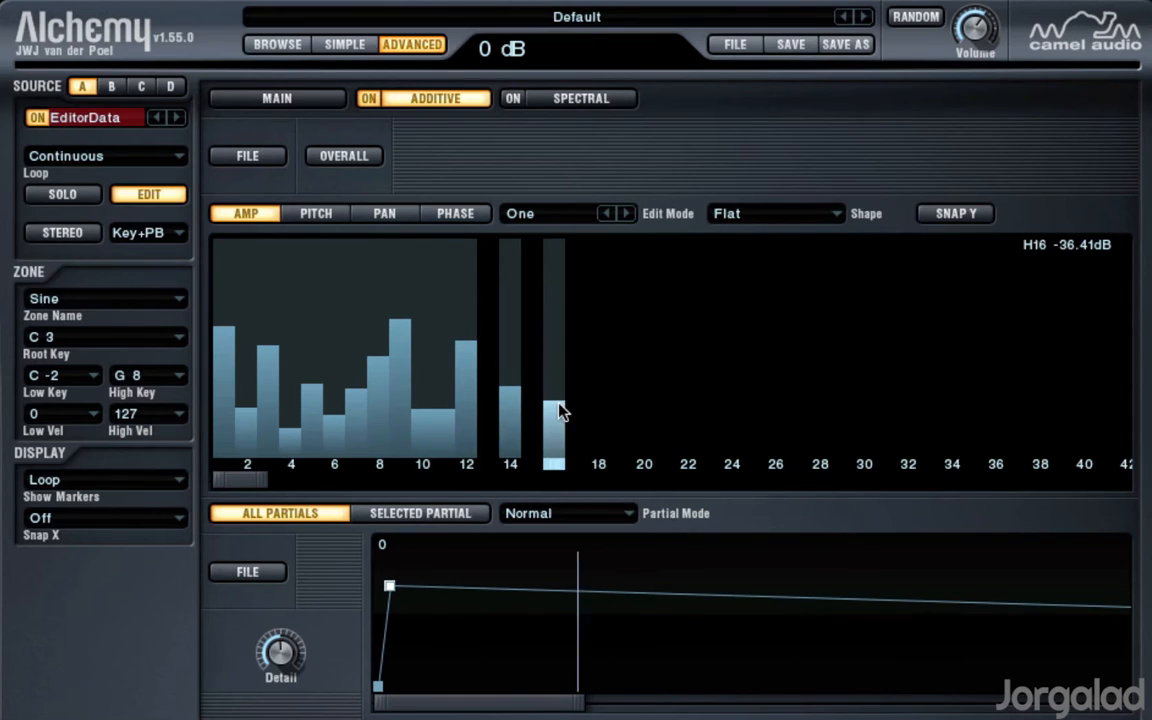
click(620, 406)
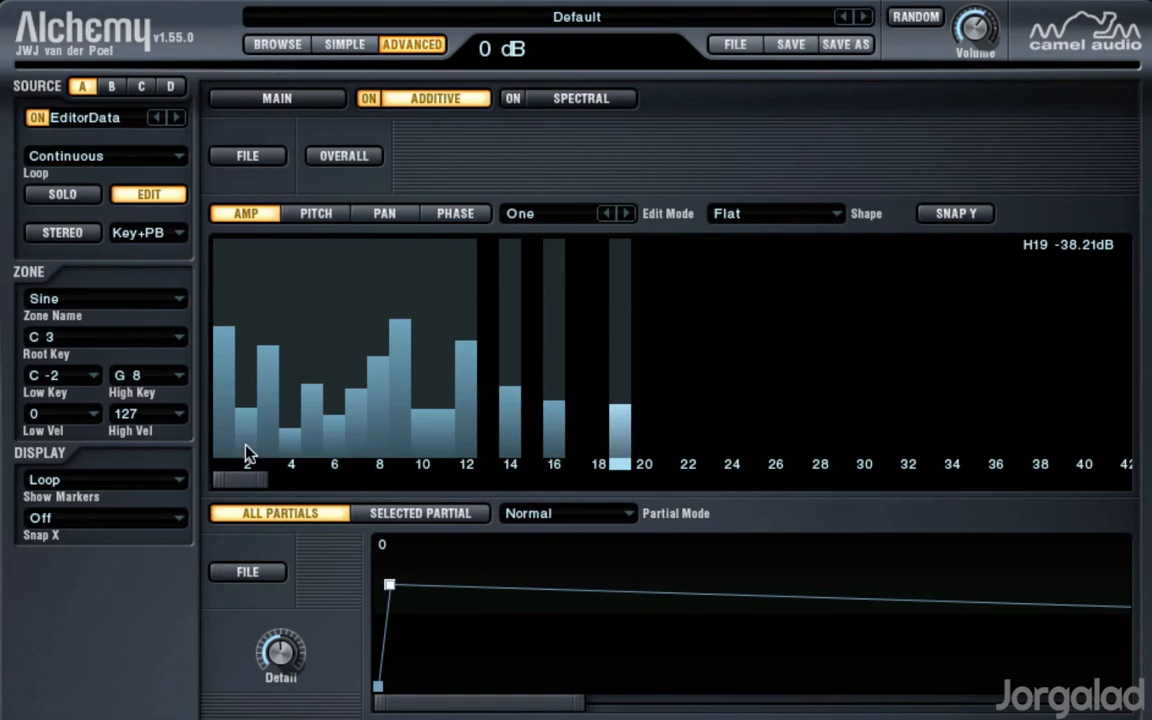
Step: Silence even partials 2, 4, 6 and 8 and raise odd partials 3, 5 and 7 to around the level of partial 1
mouse_move(265, 481)
mouse_down()
mouse_move(329, 489)
mouse_move(250, 490)
mouse_up()
drag(245, 430, 252, 476)
drag(288, 435, 290, 470)
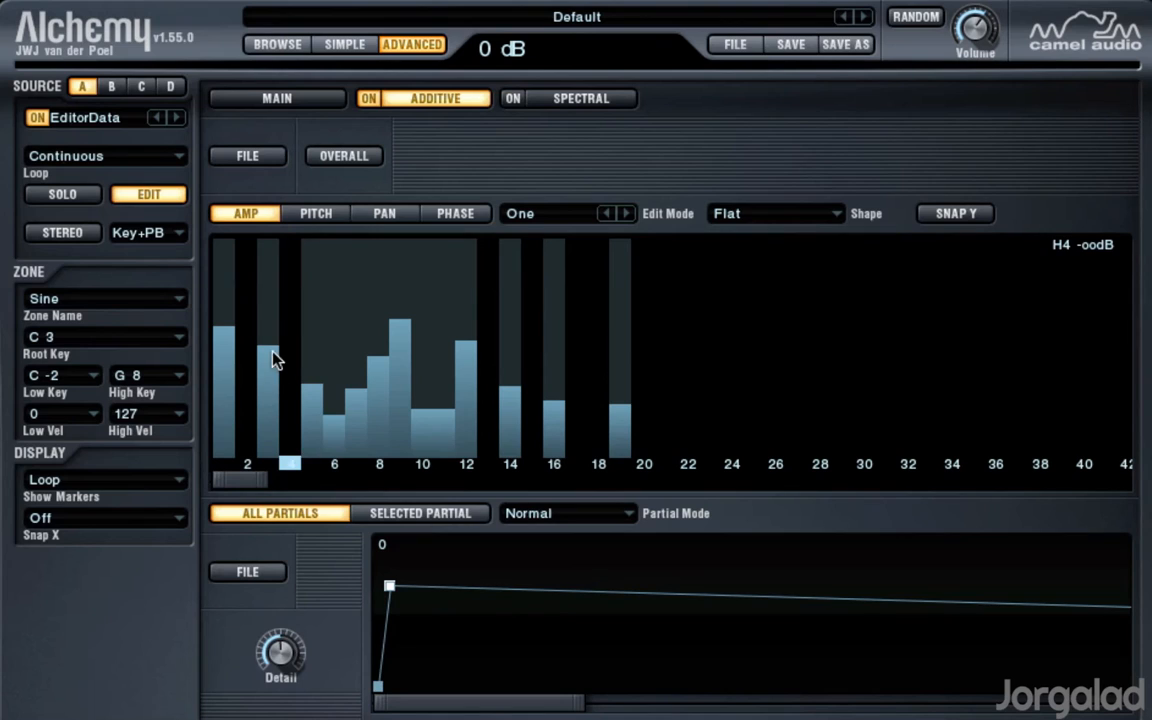
mouse_move(275, 360)
mouse_down()
mouse_move(273, 333)
mouse_move(316, 322)
mouse_up()
drag(334, 440, 339, 483)
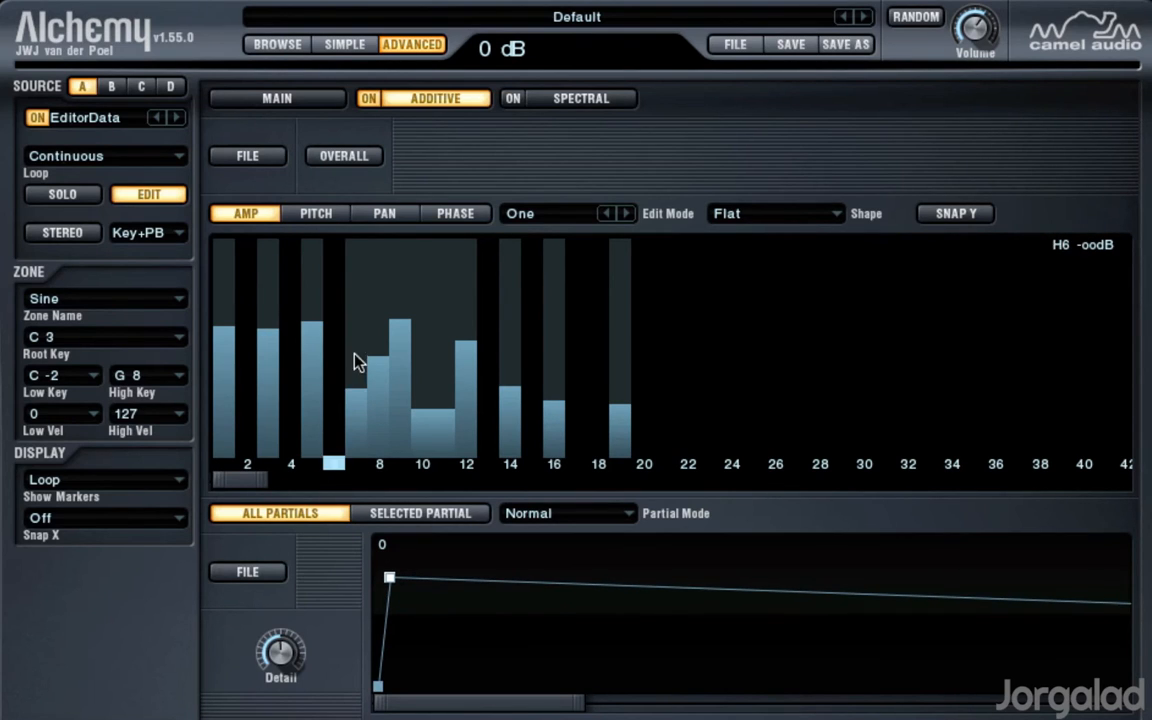
drag(356, 362, 357, 323)
drag(378, 391, 379, 470)
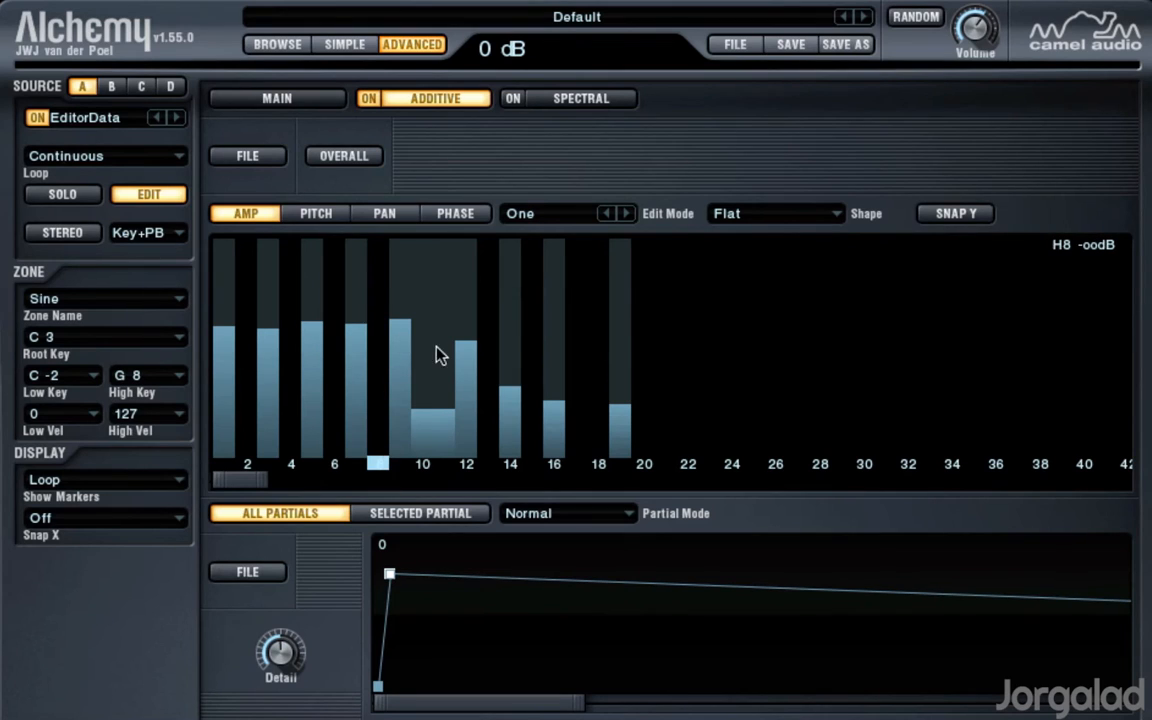
Step: Silence partials 10, 12, 14, 16 and 19, raise partial 11, and add partial 13 at about -28 dB
drag(420, 428, 425, 460)
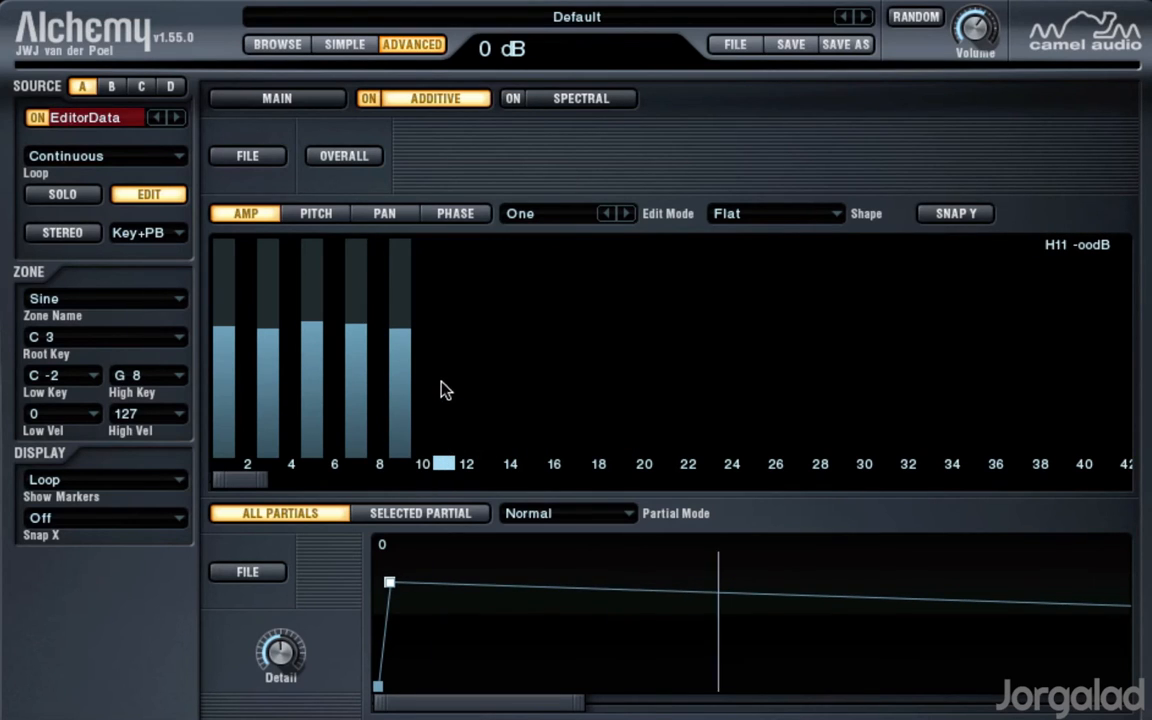
drag(443, 379, 443, 353)
drag(489, 404, 489, 381)
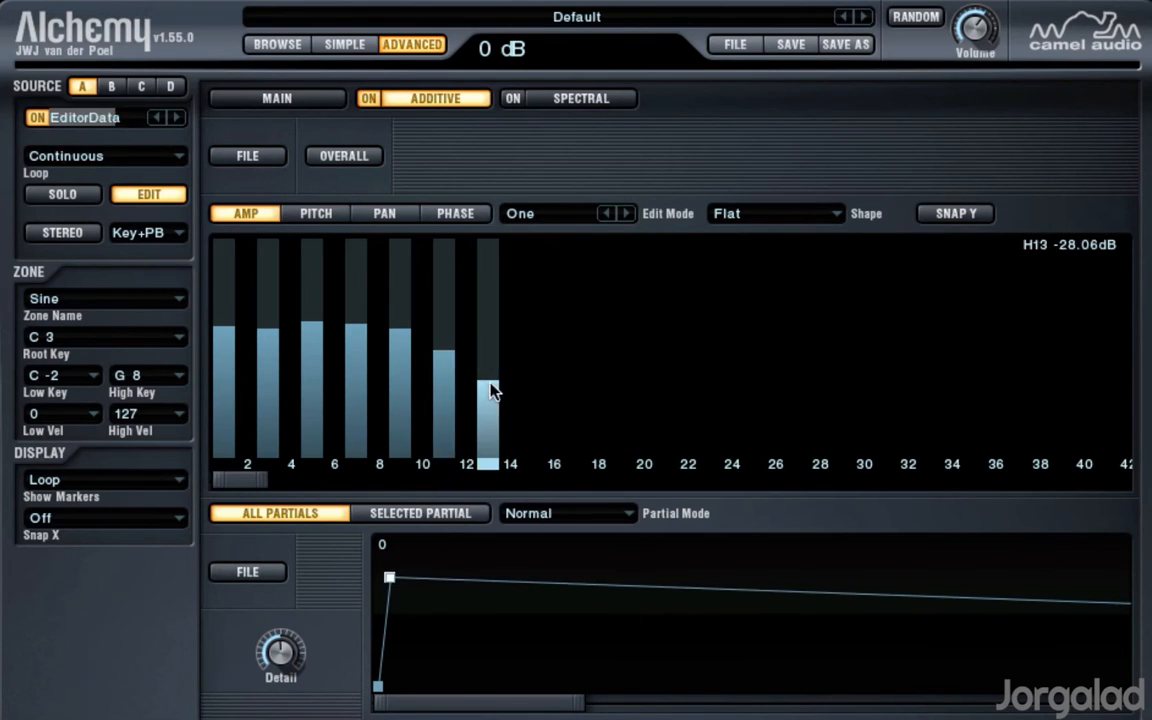
Step: Add odd partials 15, 17, 19 and 21, with partial 17 at about -10 dB and partial 21 at about -18 dB
click(533, 354)
click(577, 307)
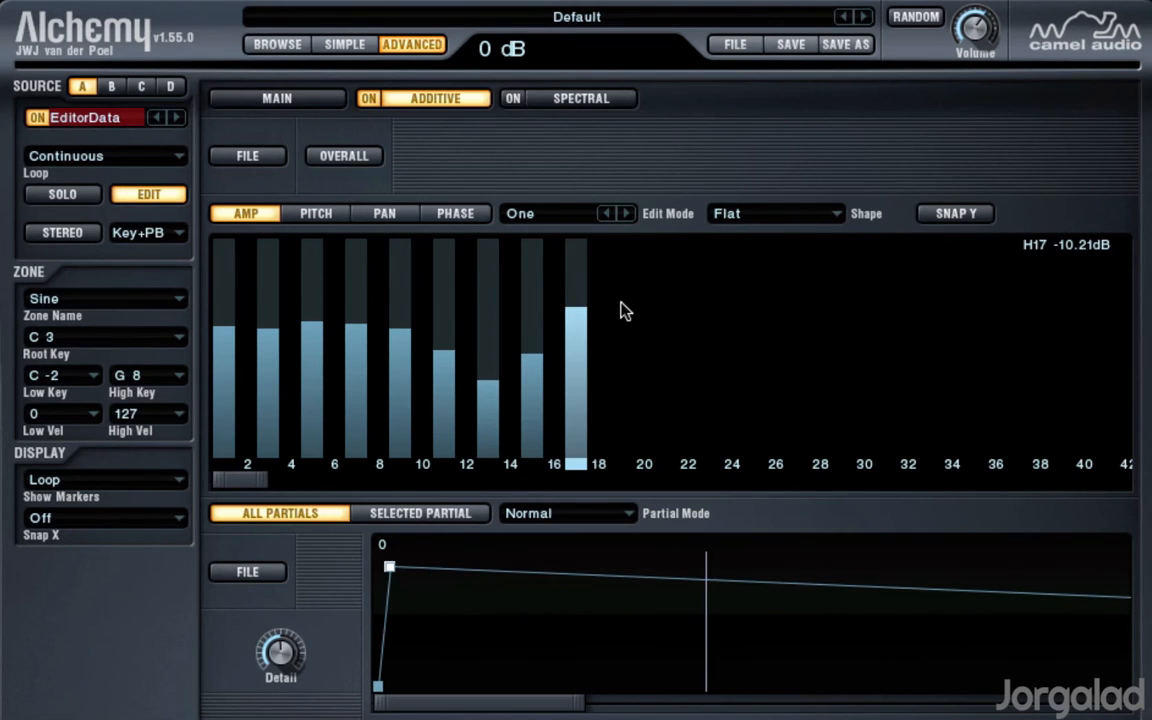
click(620, 310)
click(664, 347)
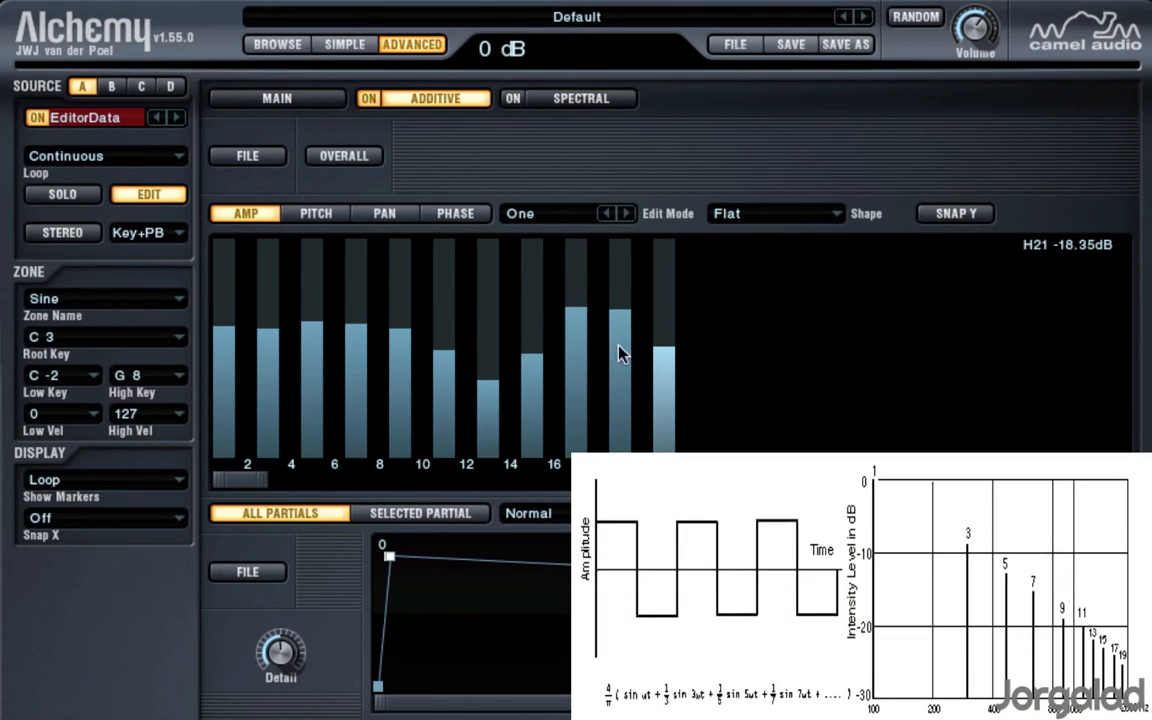
Step: Even out the odd partials towards a square-wave spectrum, with partial 17 at about -17 dB and partial 5 at about -15 dB
click(490, 358)
click(577, 340)
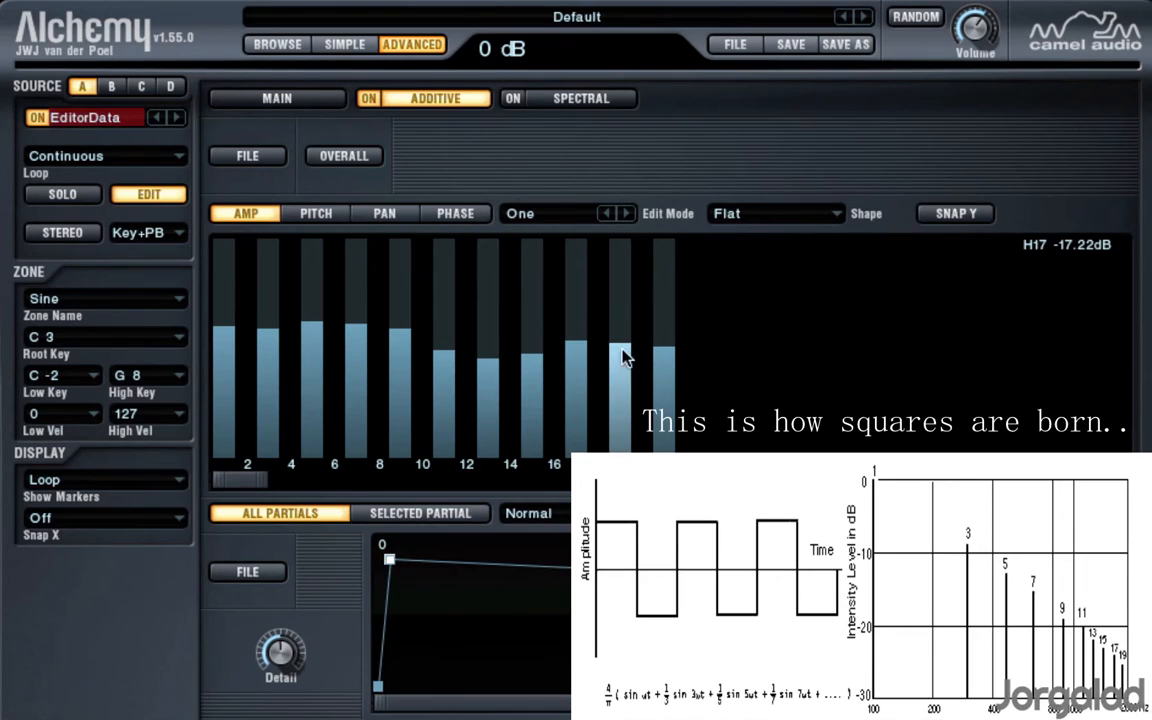
click(620, 346)
click(662, 360)
drag(357, 336, 287, 350)
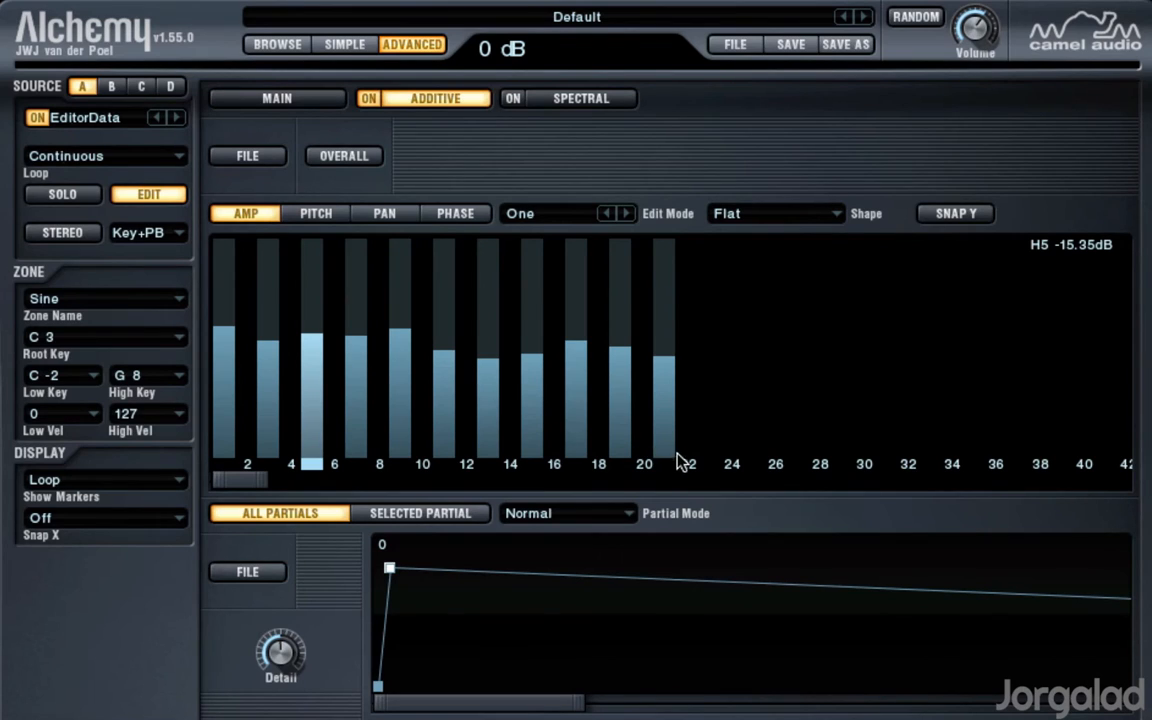
Step: Clear every partial above the first and add partials 21, 11, 7 and 3, with partial 3 at about -32 dB
mouse_move(668, 450)
mouse_down()
mouse_move(664, 463)
mouse_move(270, 480)
mouse_move(505, 515)
mouse_up()
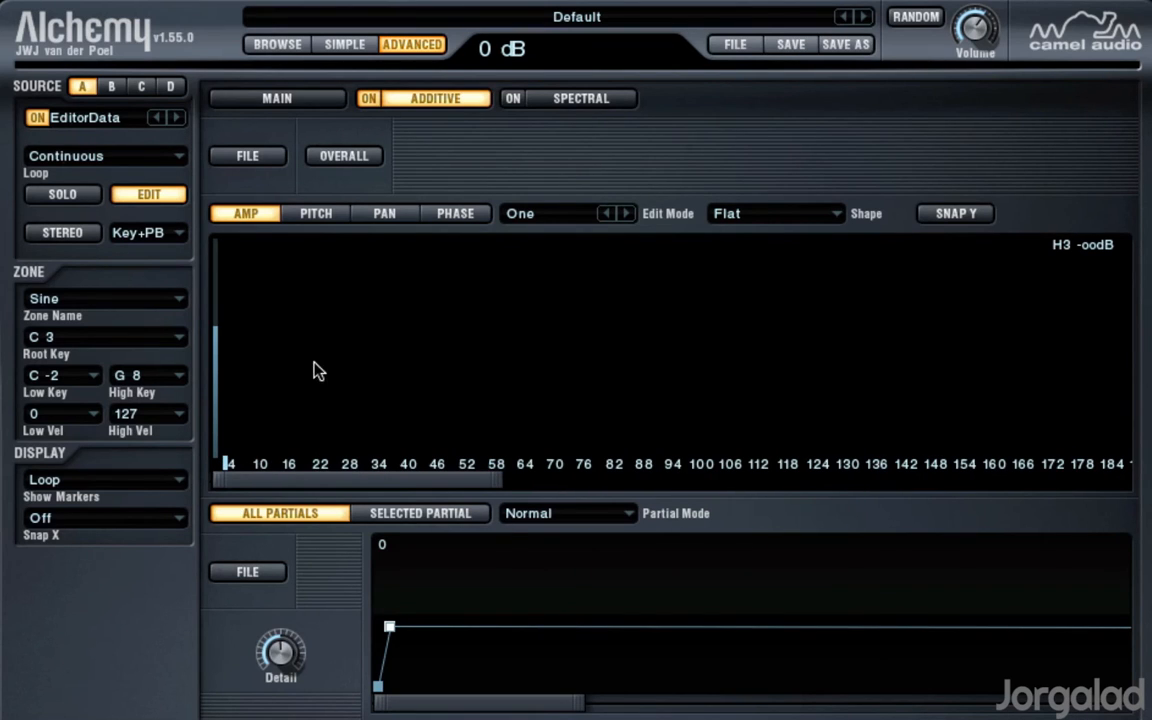
click(314, 361)
click(264, 361)
click(244, 375)
click(225, 391)
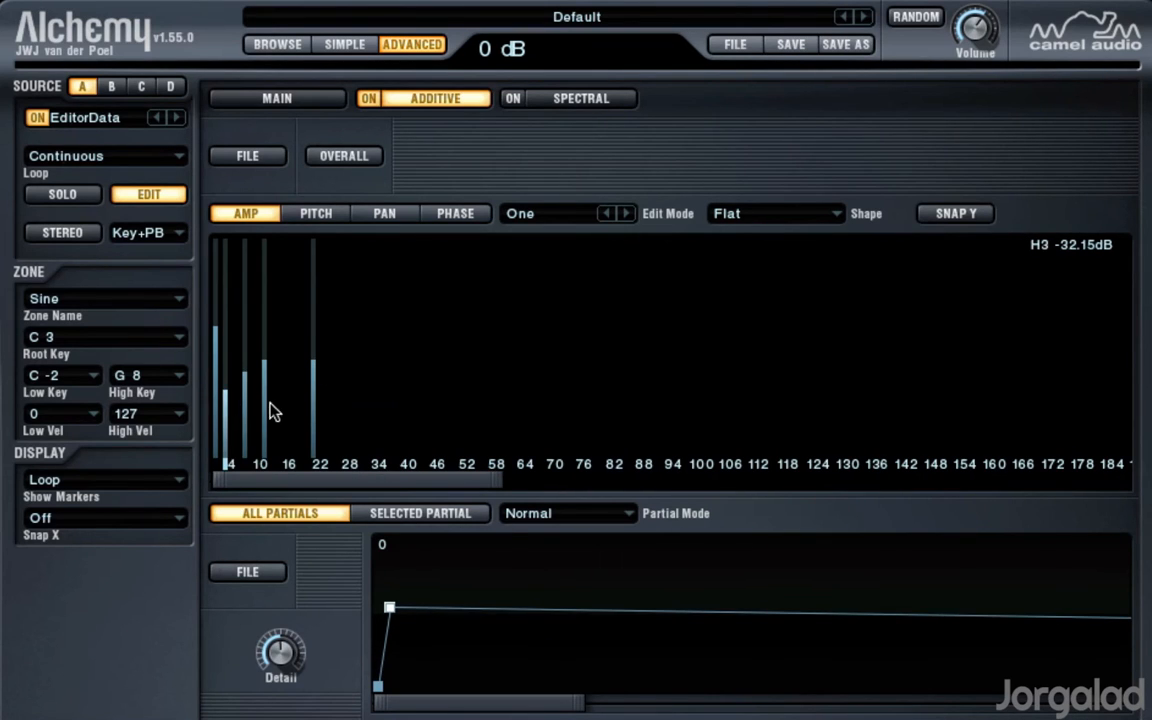
Step: Add partials 9, 13, 18, 16, 25, 36, 48 and 32 at lower levels, with partial 32 at about -45 dB
click(254, 403)
click(274, 432)
click(298, 408)
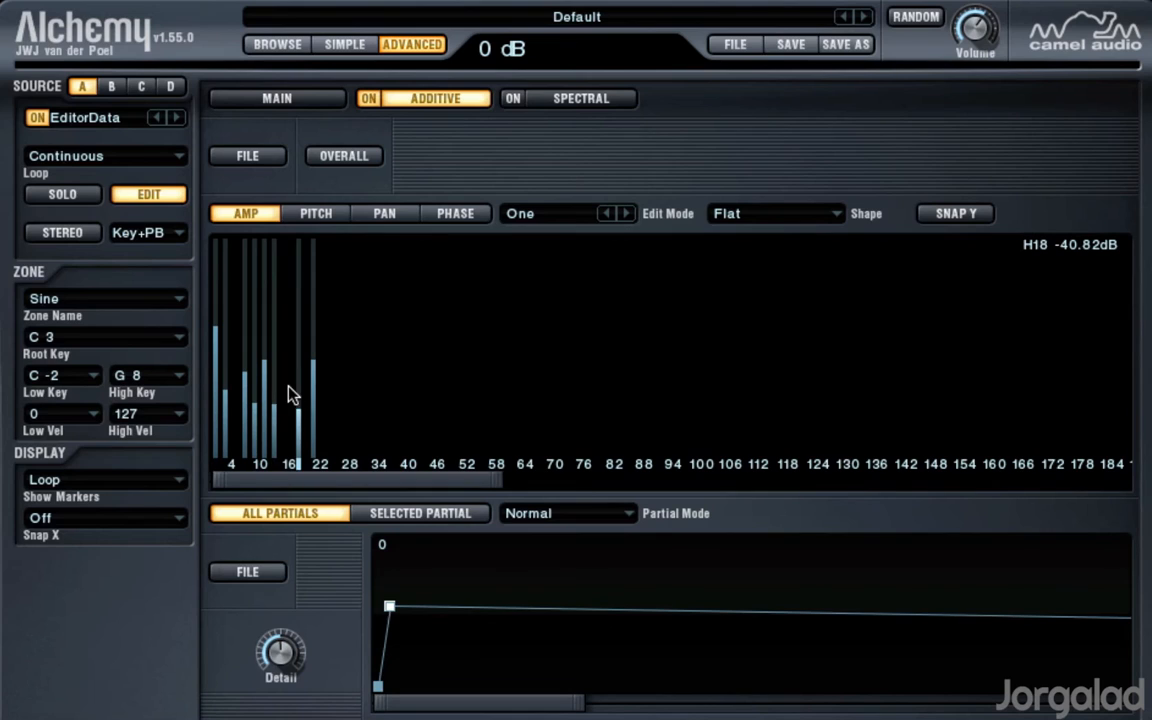
click(289, 384)
click(333, 397)
click(386, 405)
click(445, 424)
click(367, 416)
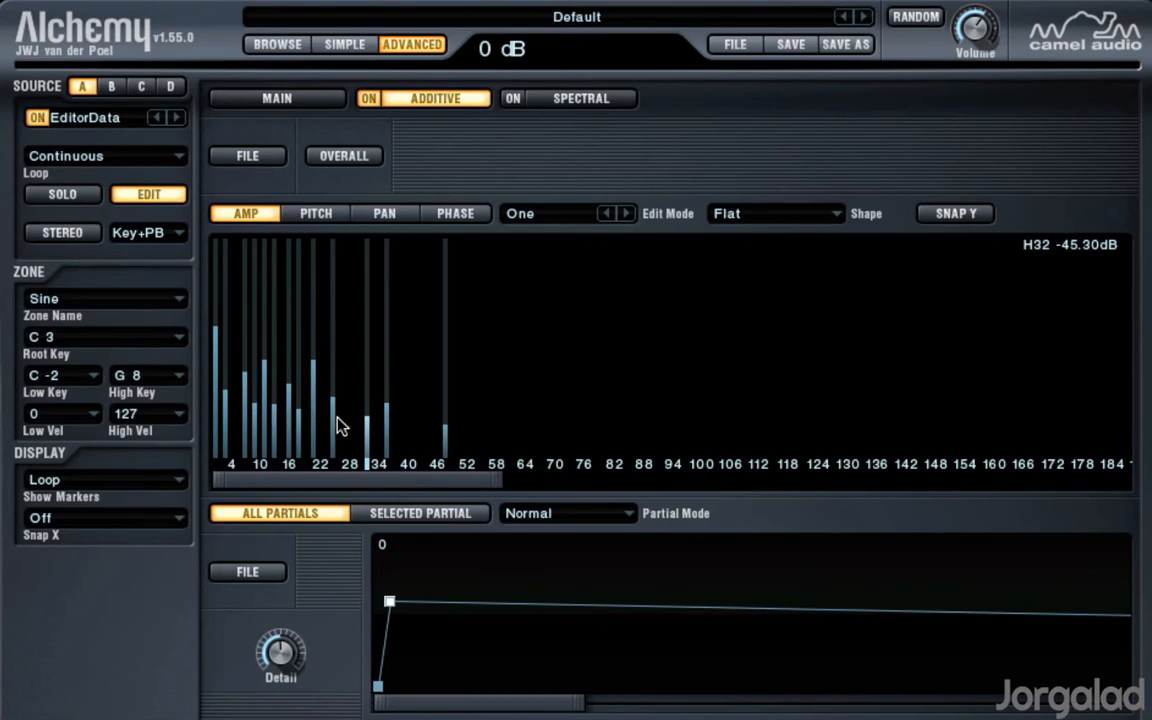
Step: Add quiet partials 22, 28, 29, 40, 44, 45 and 38, with partial 40 at about -59 dB and partial 38 at about -42 dB
click(318, 406)
click(352, 418)
click(406, 432)
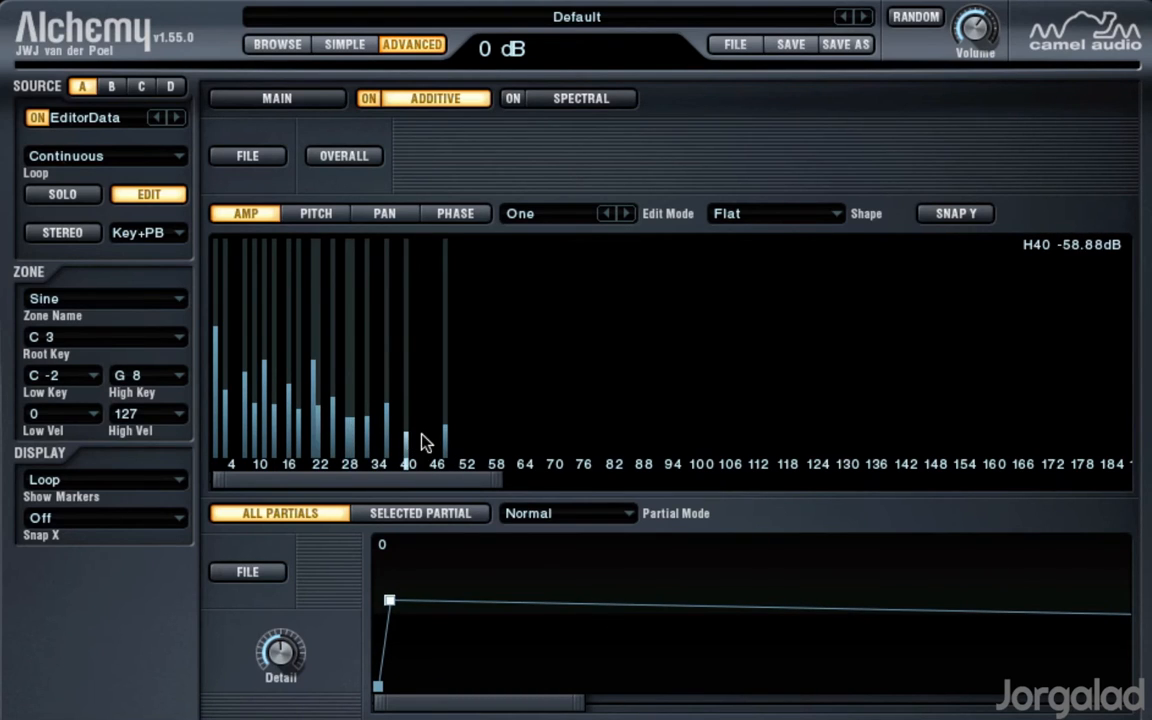
click(426, 432)
click(435, 412)
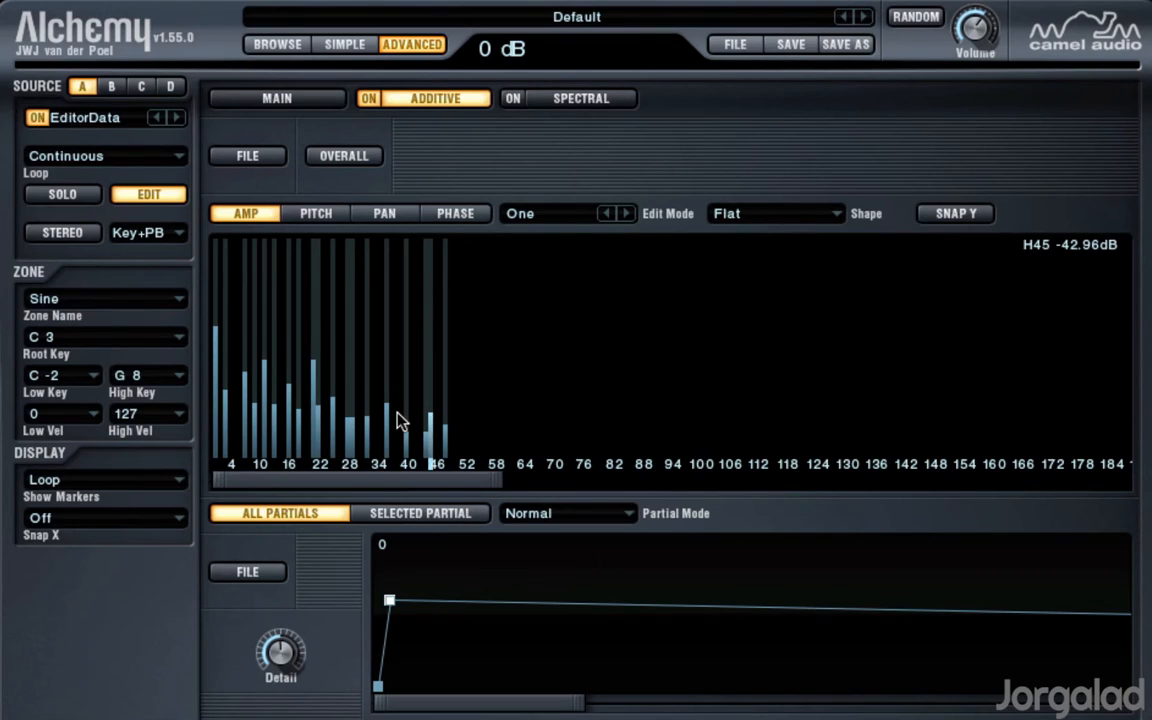
click(397, 409)
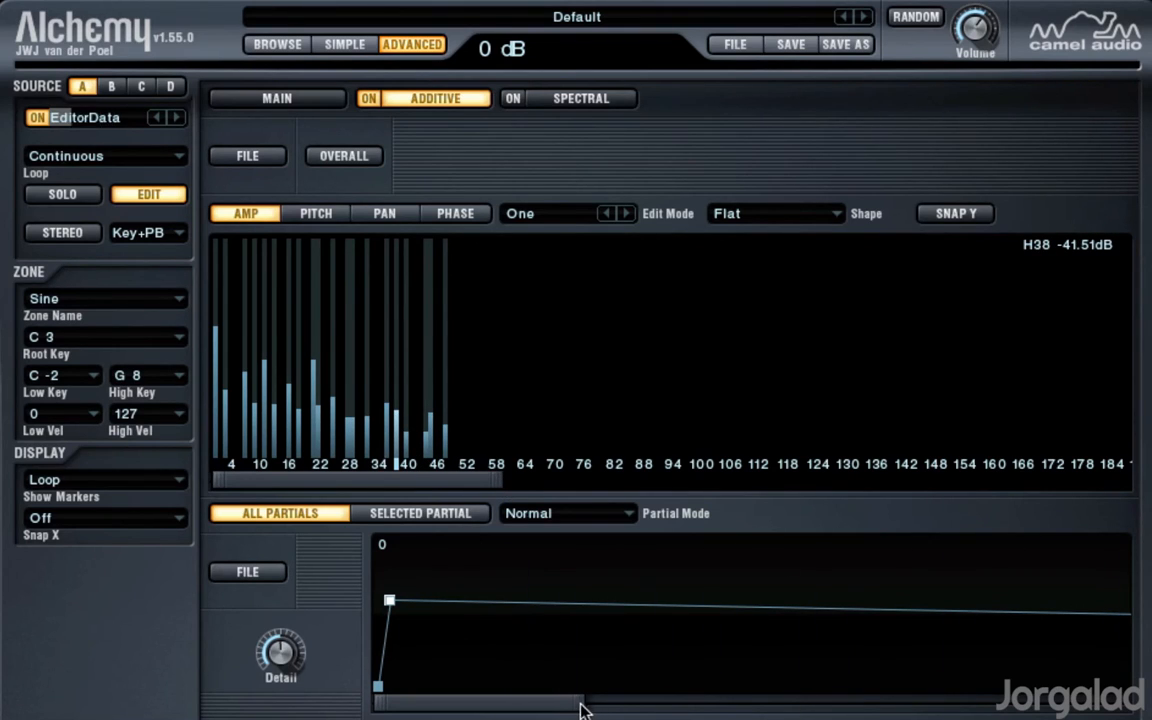
Step: Select the envelope breakpoint at the 1.00 s loop start and add partials 24, 19, 9, 5, 11 and 16 there
drag(581, 707, 707, 710)
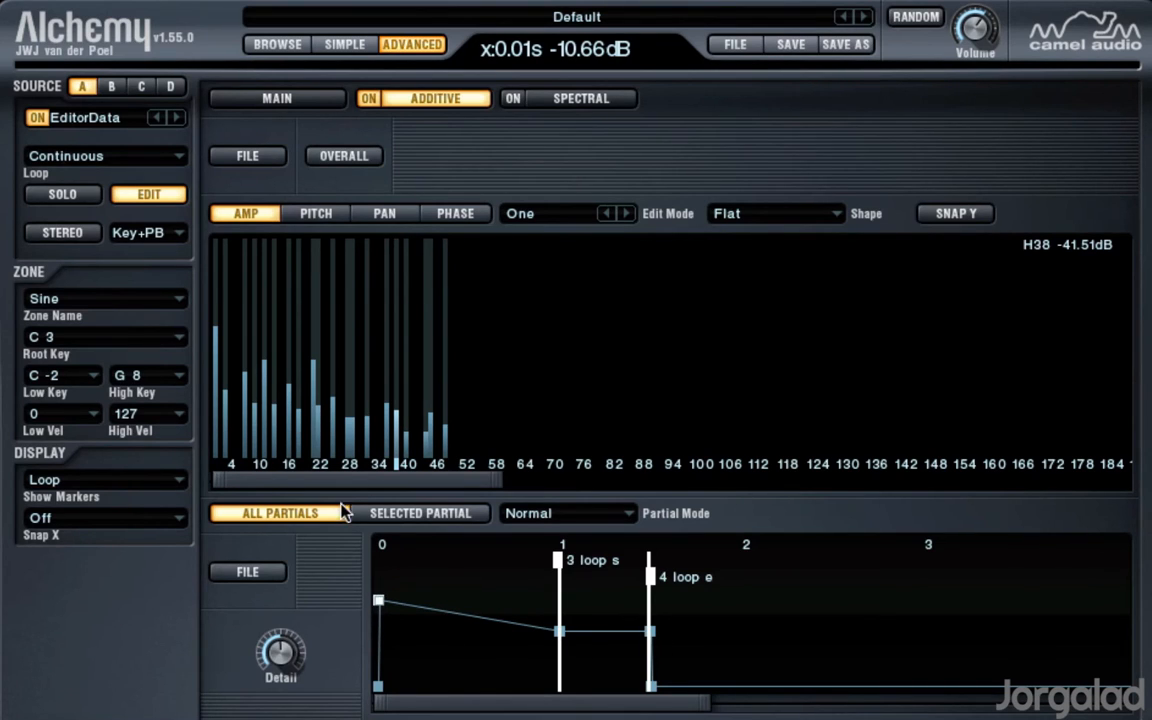
click(558, 631)
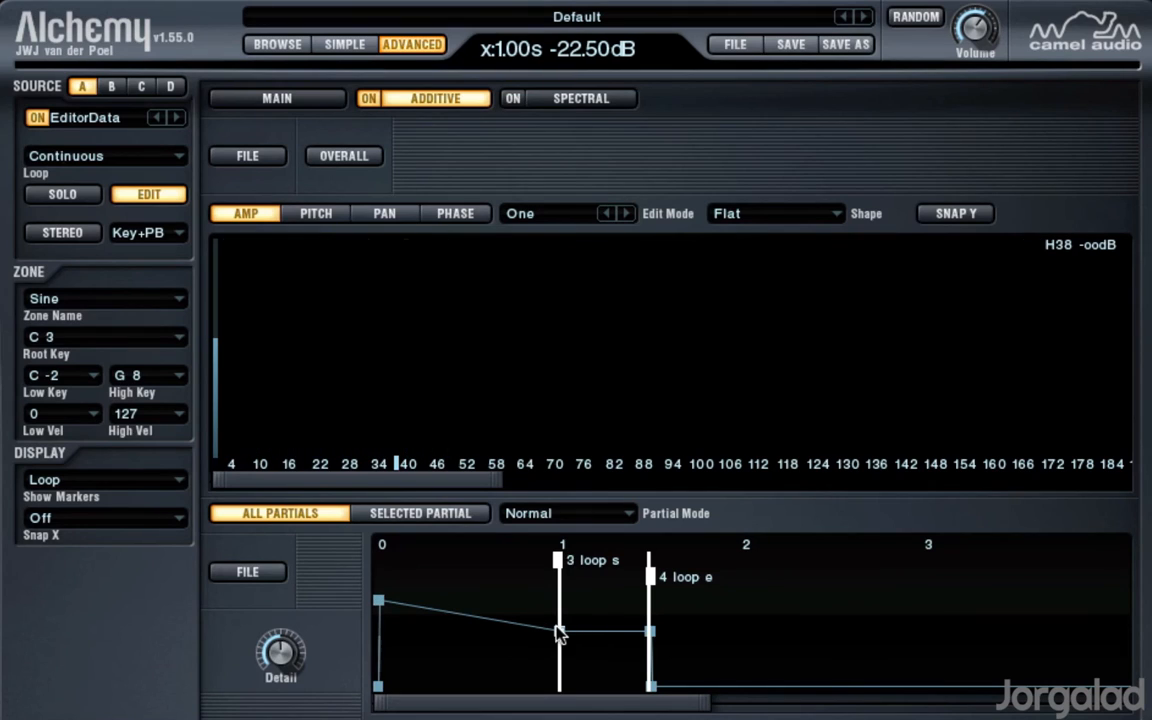
click(327, 381)
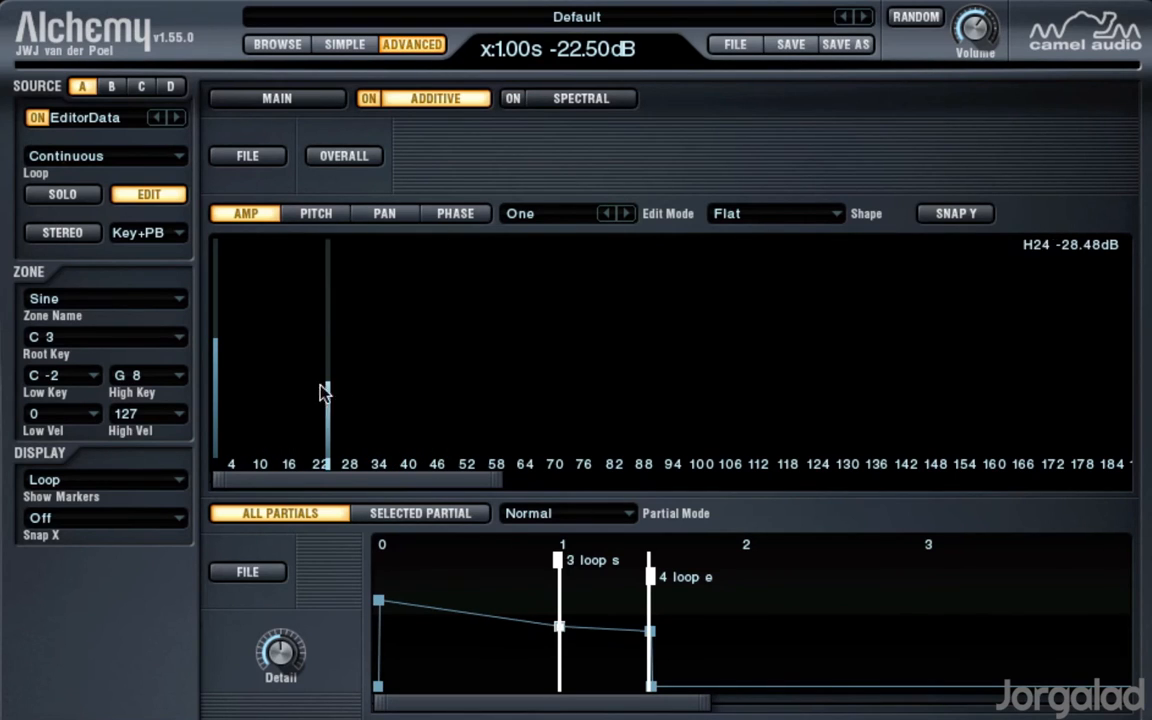
click(303, 401)
click(255, 408)
click(236, 395)
click(264, 386)
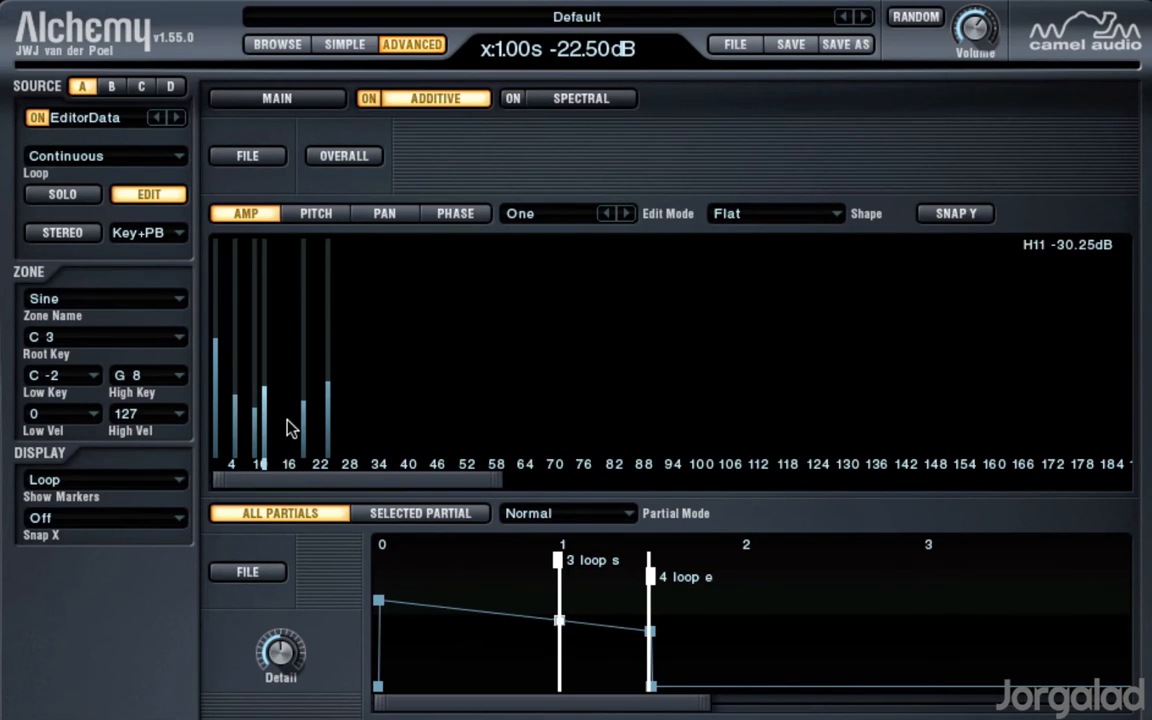
click(289, 415)
Step: At the loop-start breakpoint, add partials 3, 2, 4 and 6 and lower partial 1, with partial 3 at about -40 dB and partial 6 at about -29 dB
drag(499, 478, 373, 489)
click(235, 410)
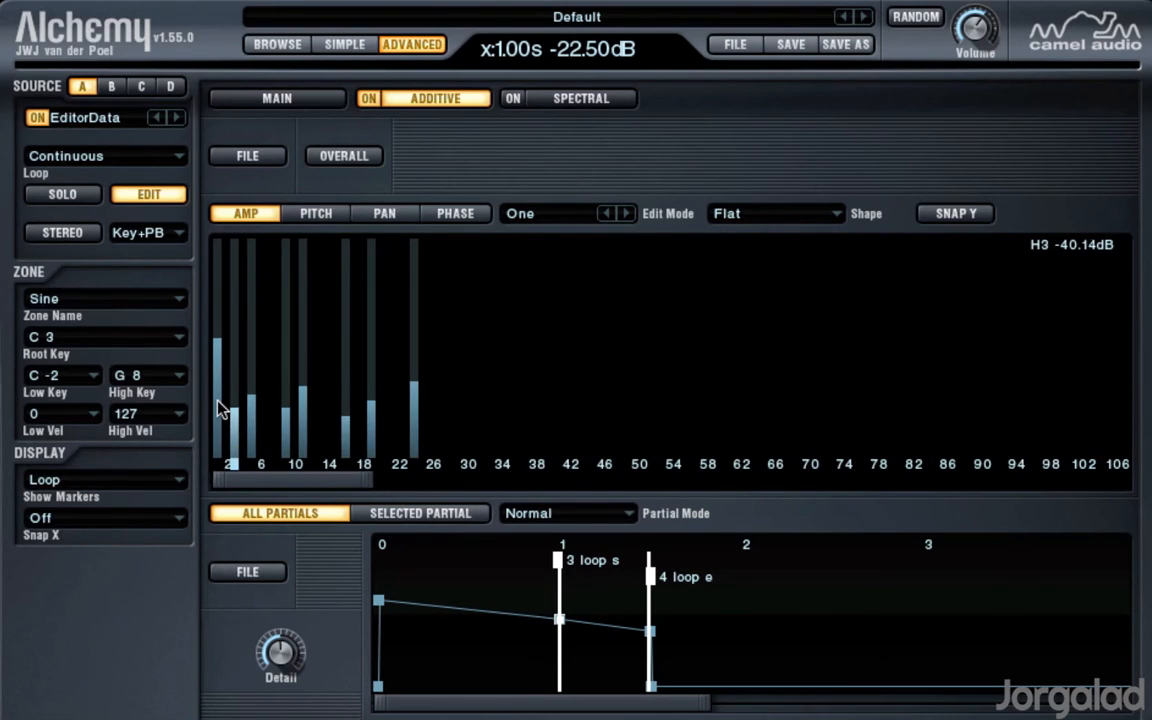
click(218, 397)
click(225, 385)
click(242, 385)
click(260, 385)
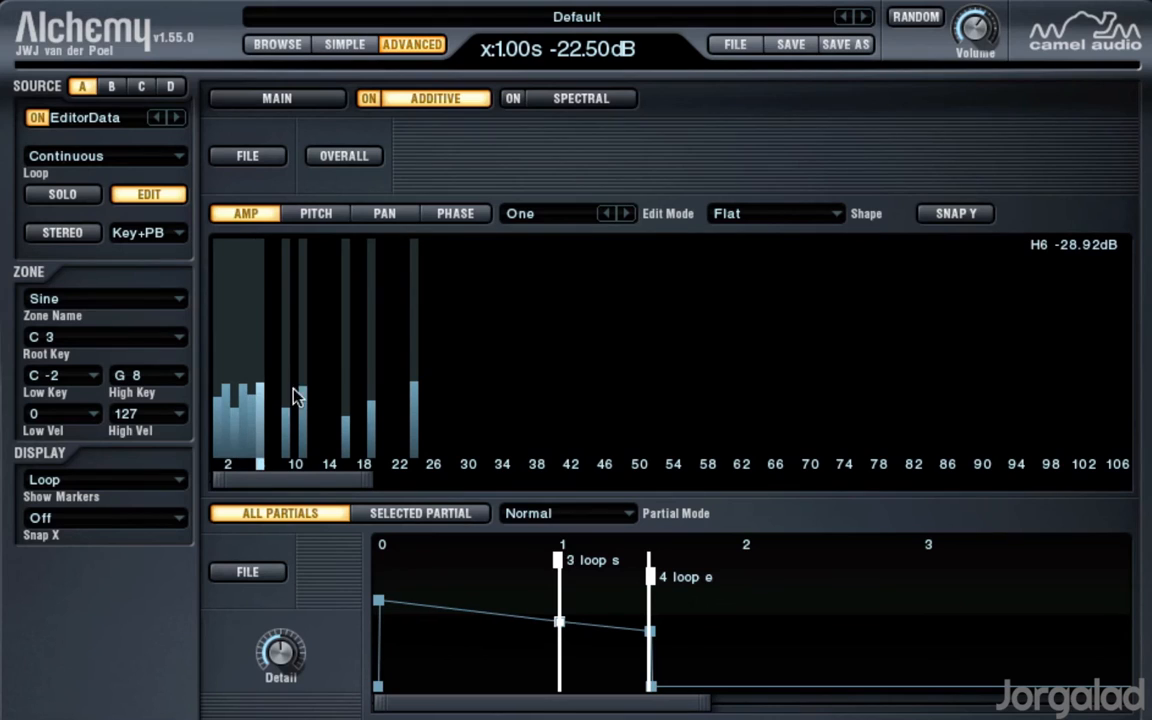
Step: Add partials 13, 17, 21, 22 and 26 at the loop start, with partial 26 at about -48 dB, and reselect the 0.01 s breakpoint
click(320, 378)
click(354, 393)
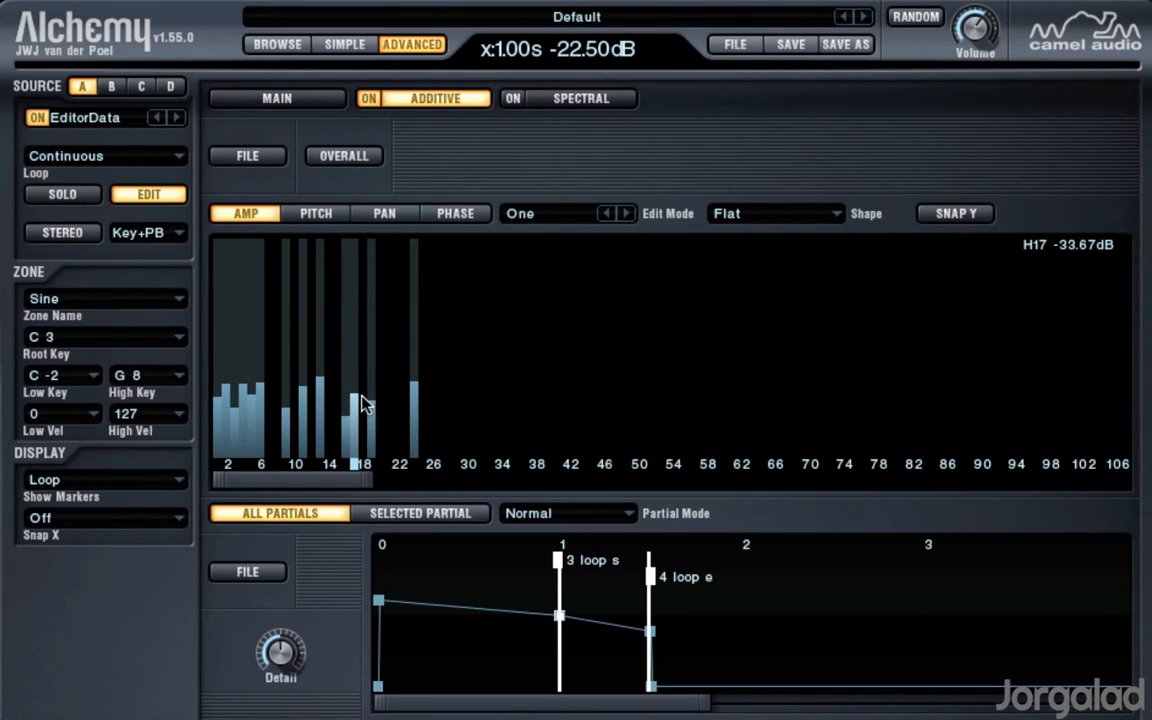
click(390, 382)
click(397, 423)
click(431, 421)
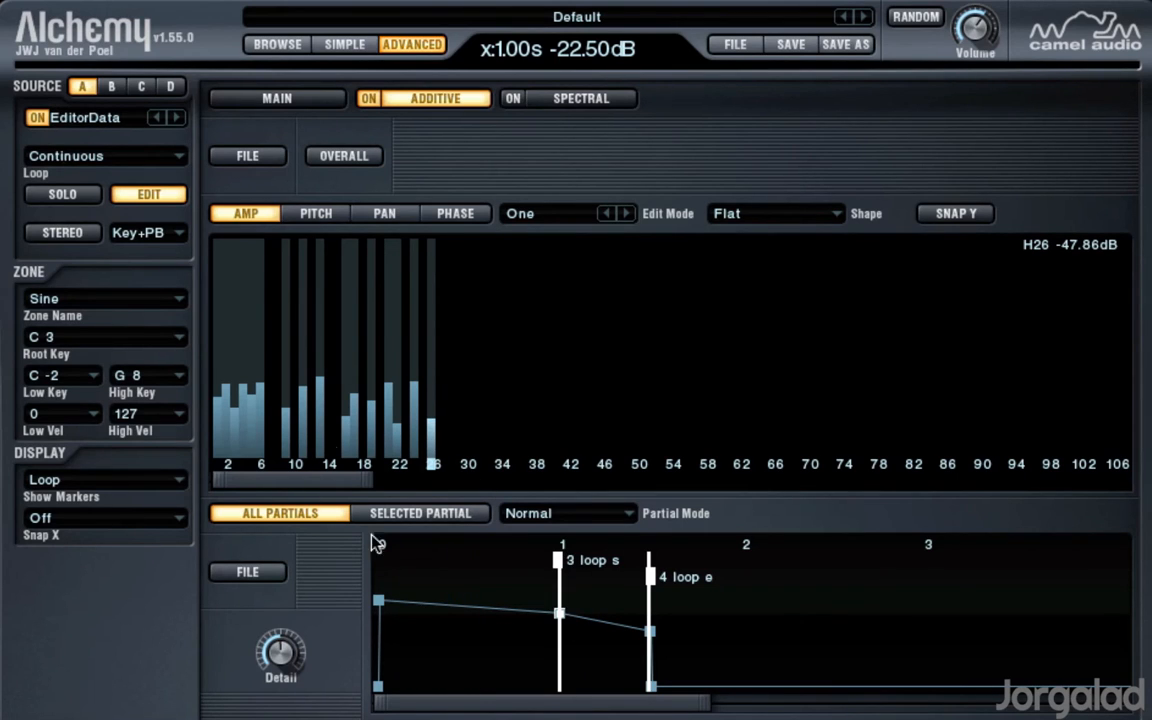
click(378, 601)
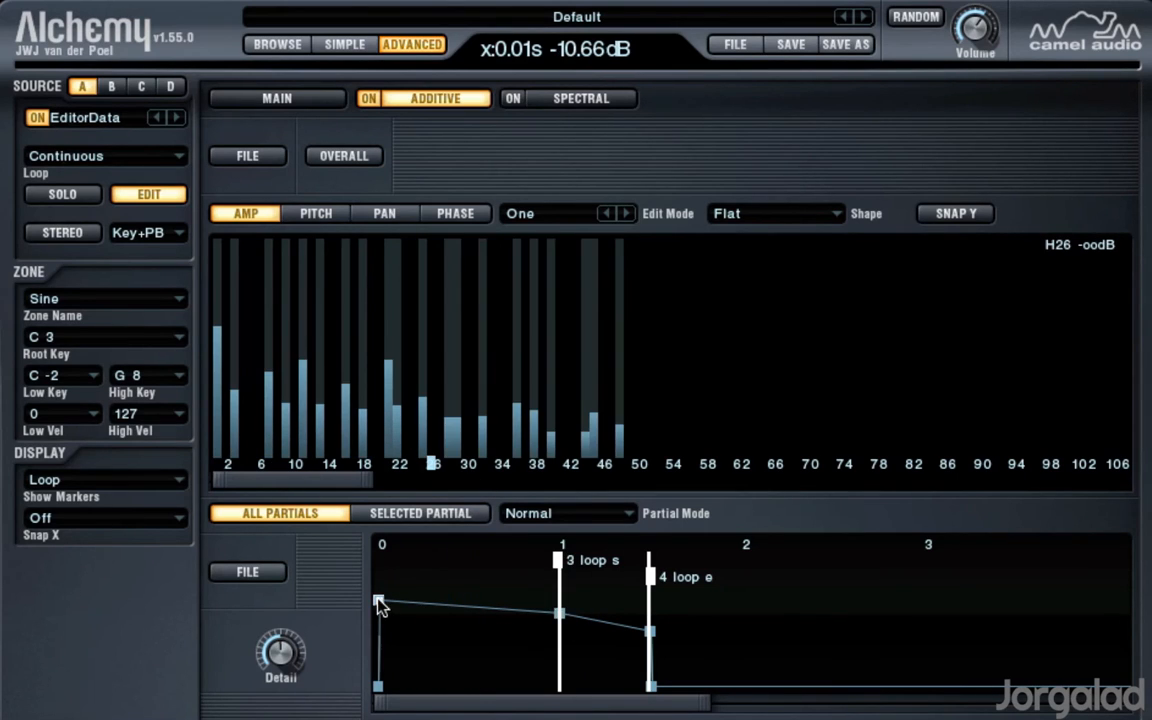
Step: Set the horizontal time snap to 16 and move the loop-start breakpoint earlier, with the loop-end breakpoint at 0.93 s
click(560, 614)
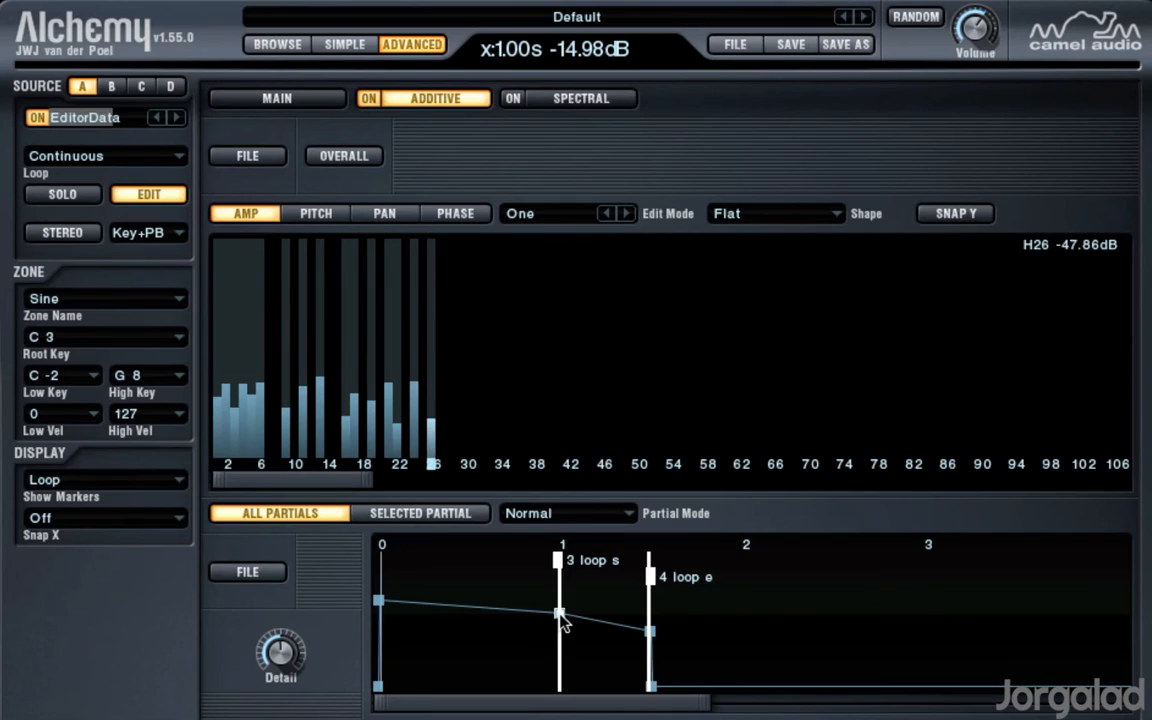
click(141, 522)
click(196, 613)
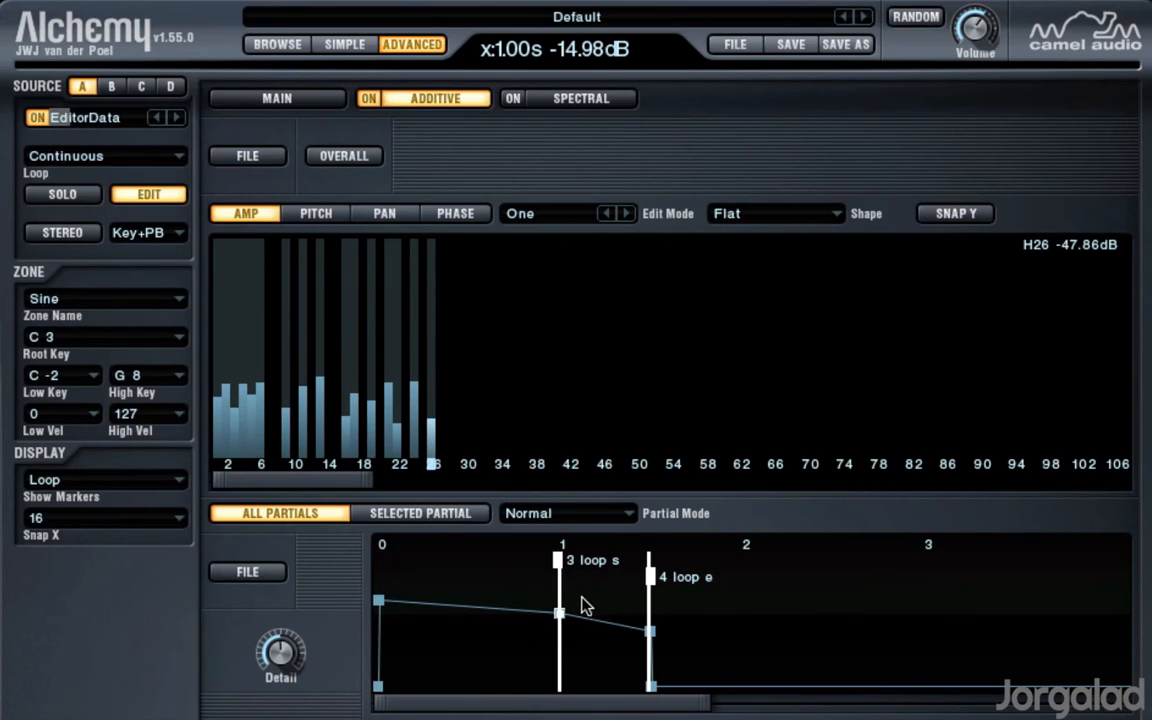
drag(567, 617, 496, 627)
Step: At the 0.93 s loop-end breakpoint, add partials 18, 13, 8 and 6, with partial 13 at about -47 dB, and lower partial 1 to about -25 dB
click(363, 424)
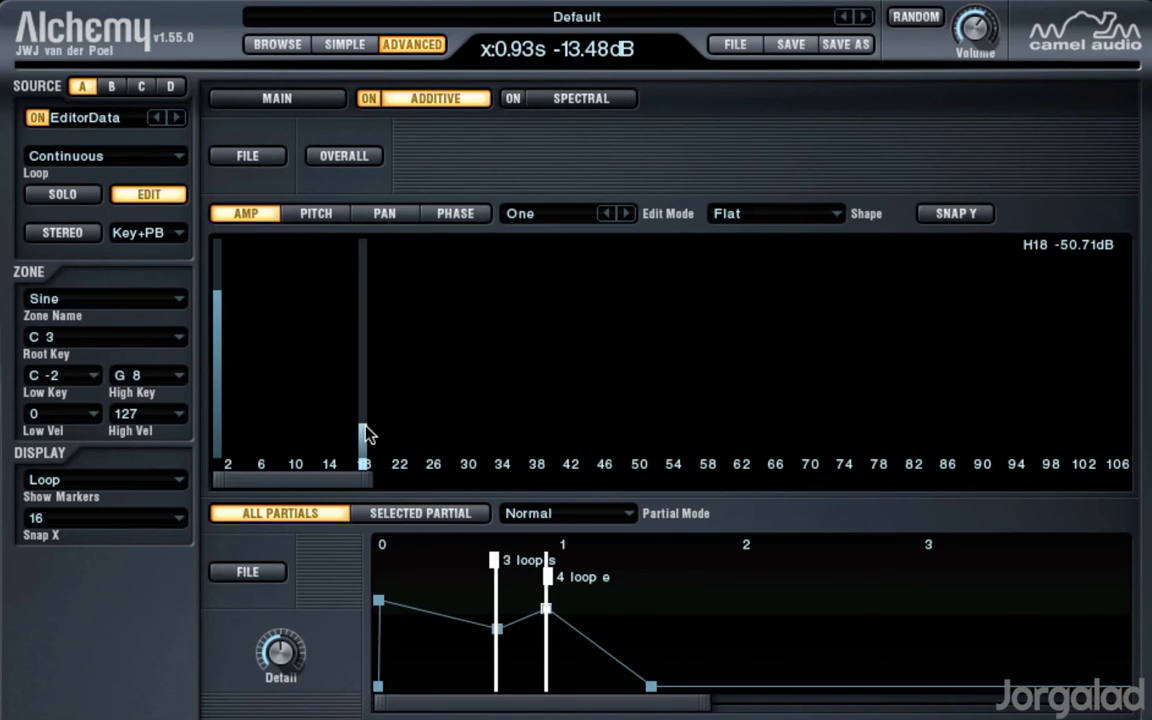
click(320, 418)
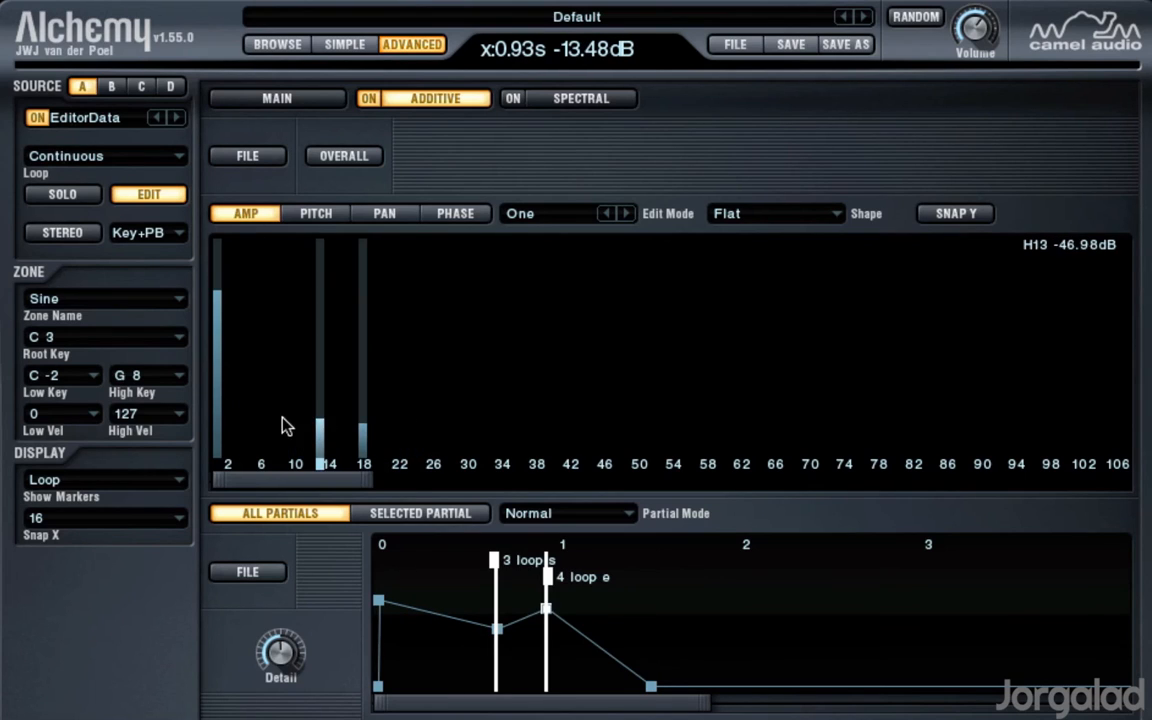
click(277, 407)
click(260, 371)
click(220, 373)
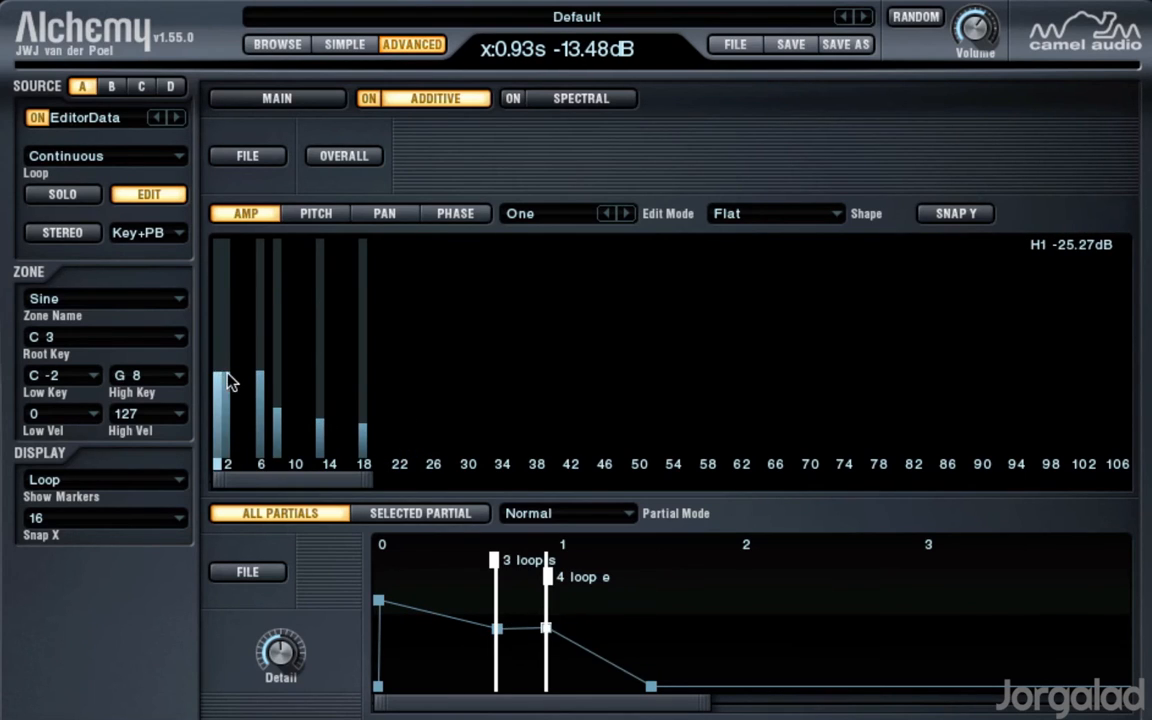
click(232, 463)
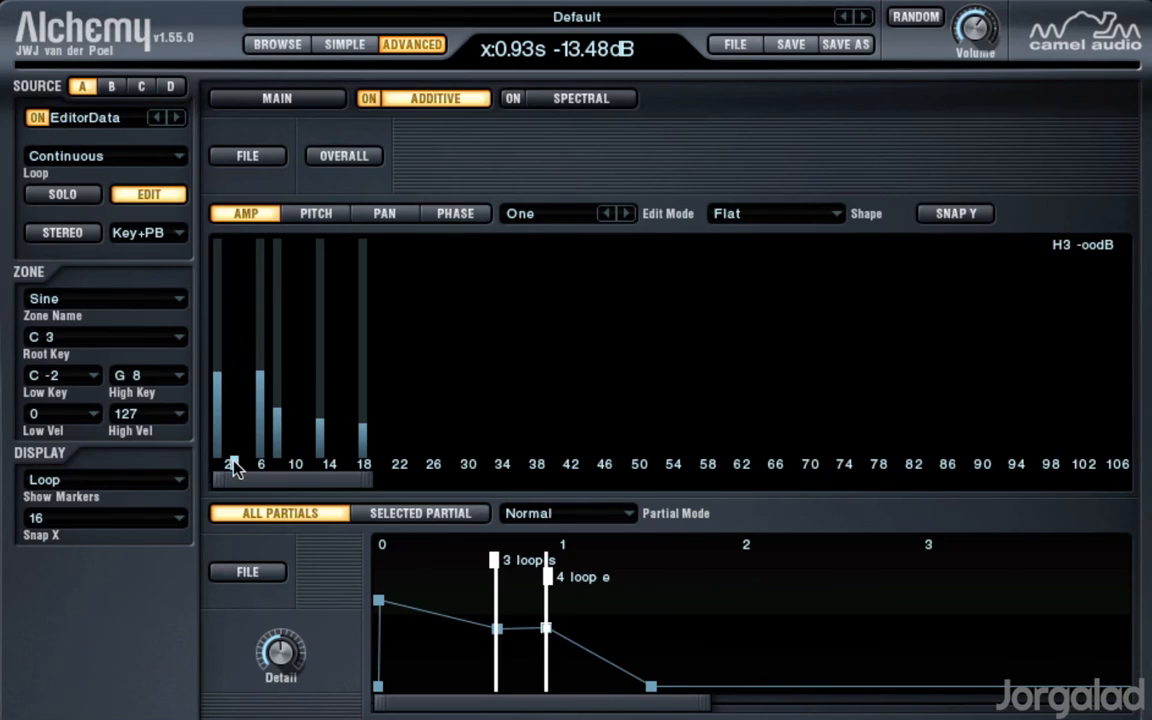
Step: Add partials 4, 2, 10, 11, 14, 17 and 20 at the loop end, with partial 14 at about -32 dB and partial 20 at about -45 dB
click(242, 383)
click(226, 371)
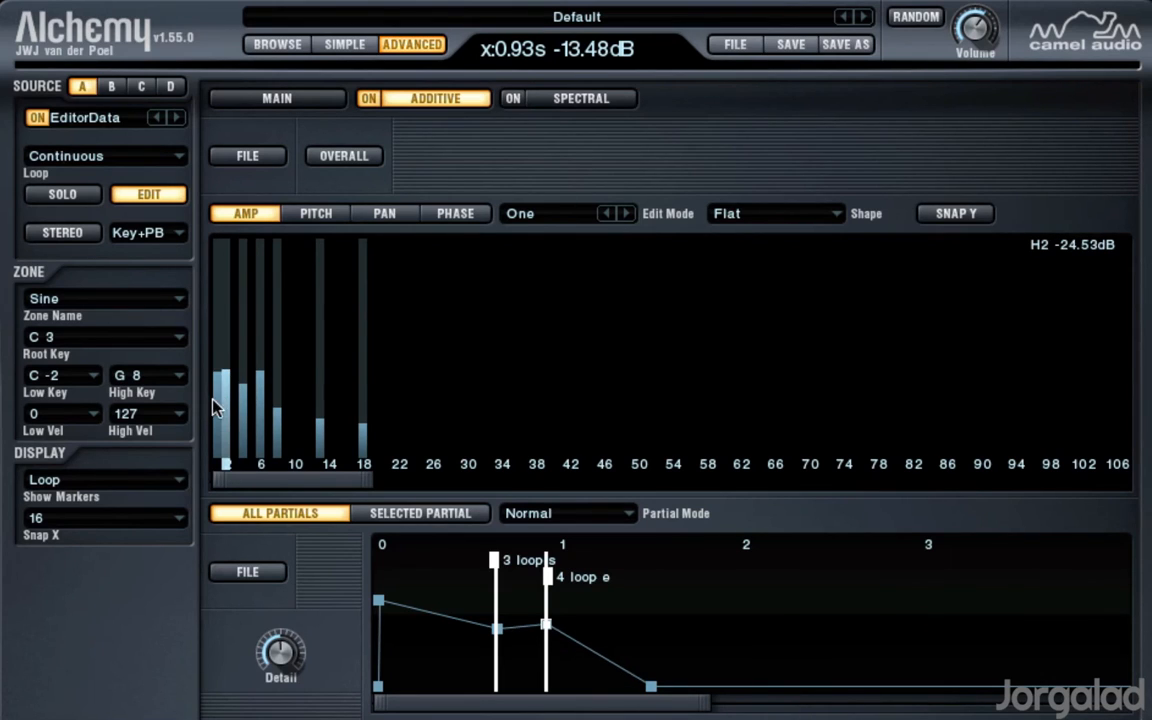
click(295, 413)
click(303, 390)
click(329, 390)
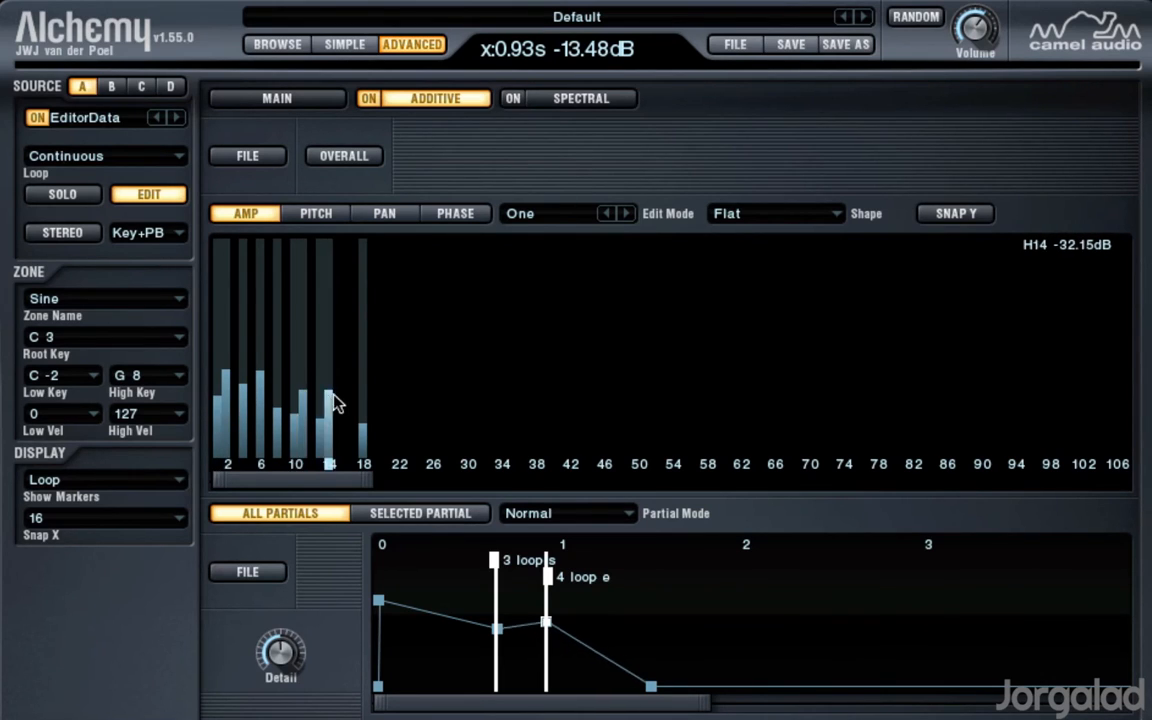
click(355, 405)
click(379, 417)
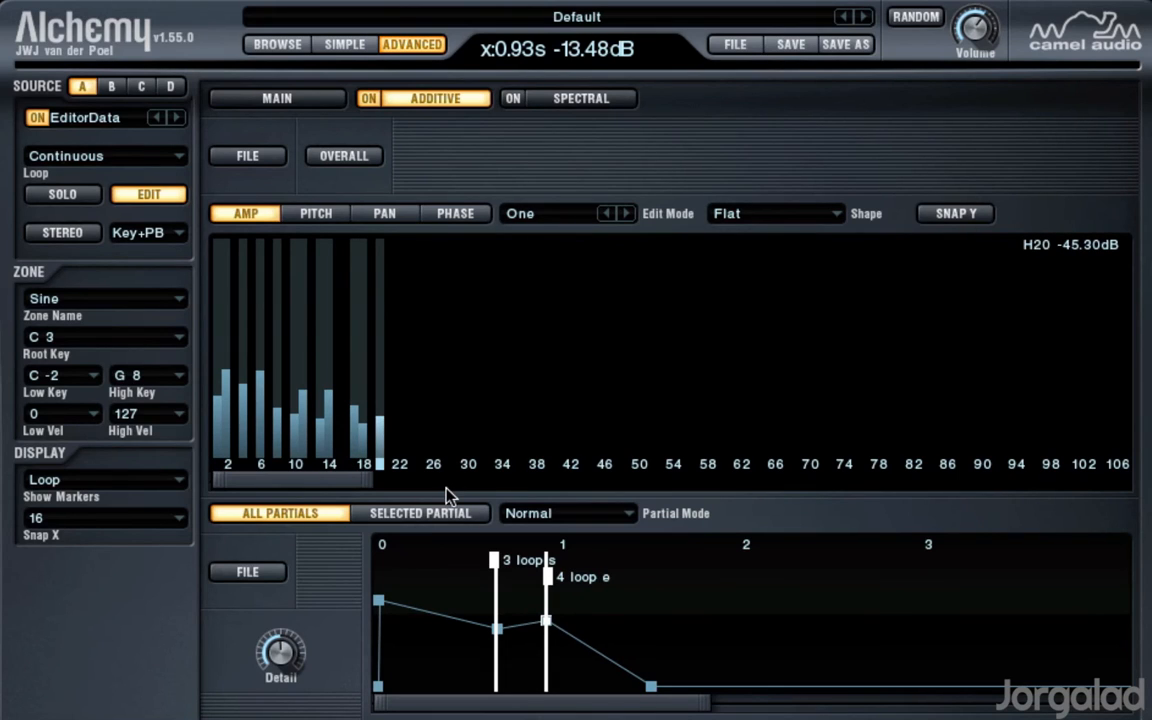
Step: Detune partials 1, 4 and 8 up and 2, 6 and 9 down at the loop end, with partial 1 at about 5.6 semitones
click(326, 215)
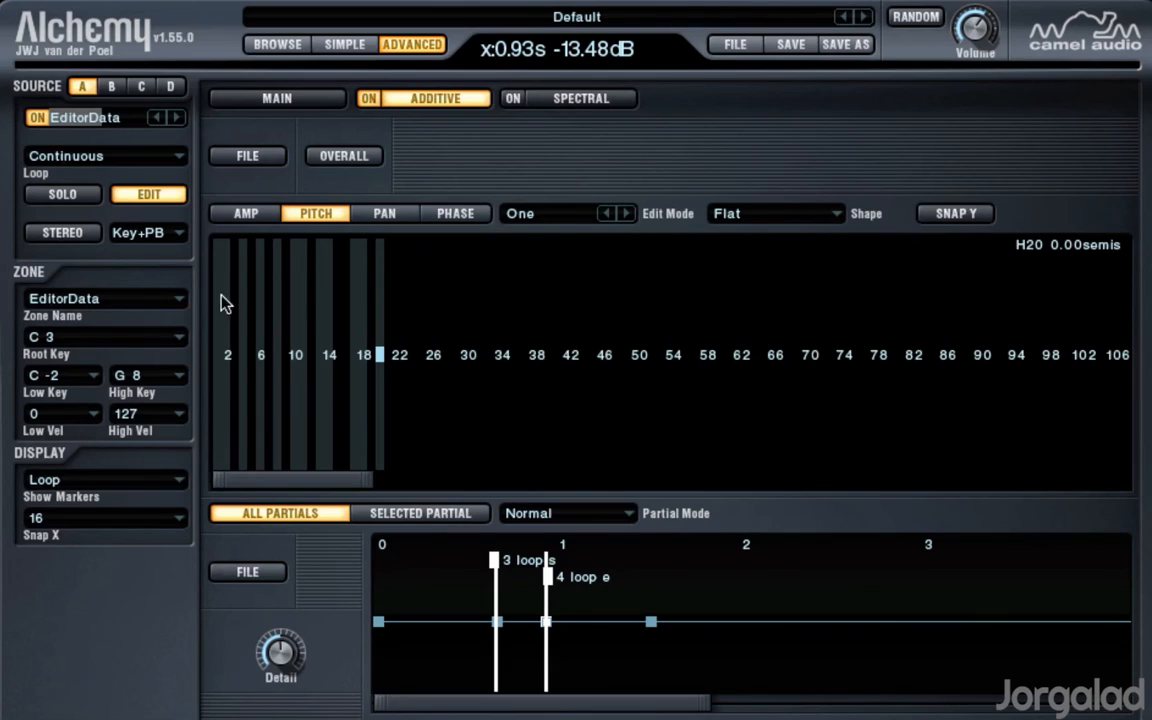
drag(220, 272, 217, 244)
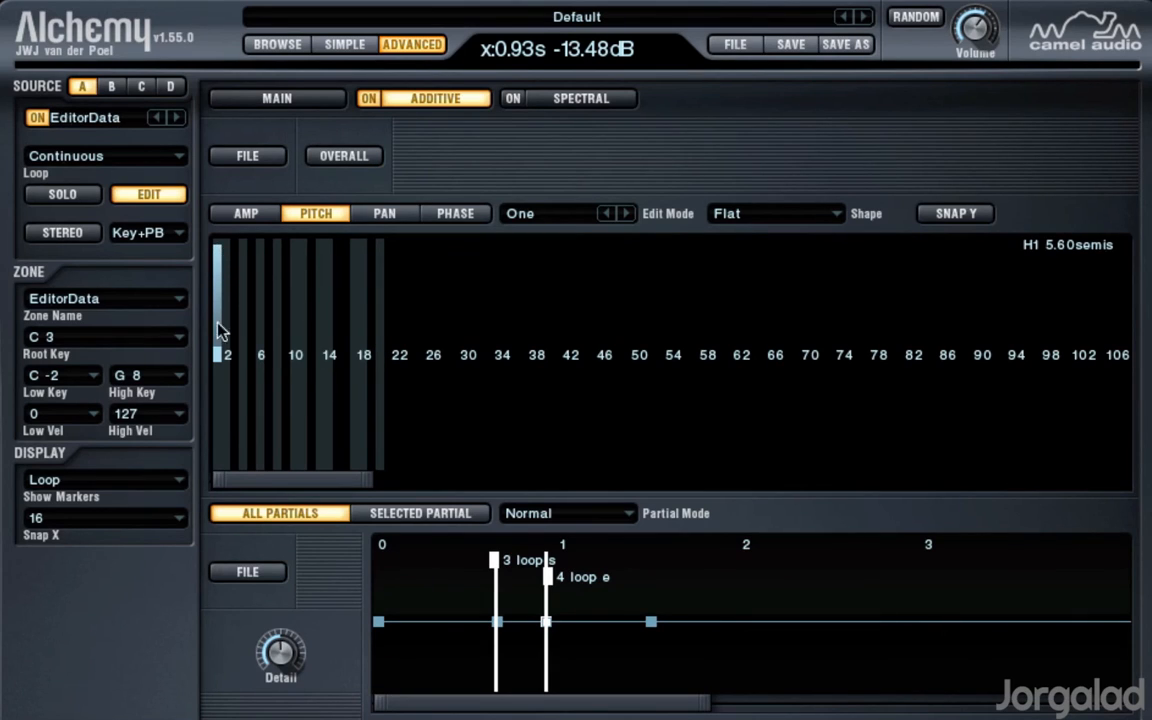
drag(227, 434, 228, 443)
drag(240, 338, 244, 312)
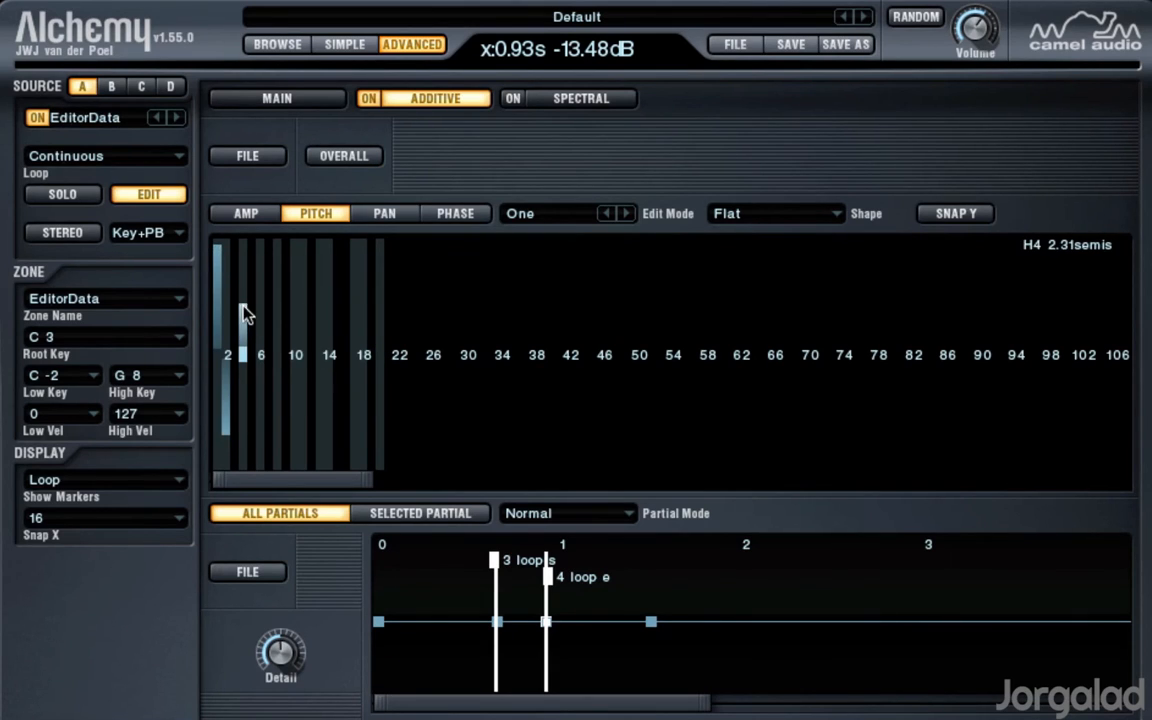
drag(260, 405, 270, 398)
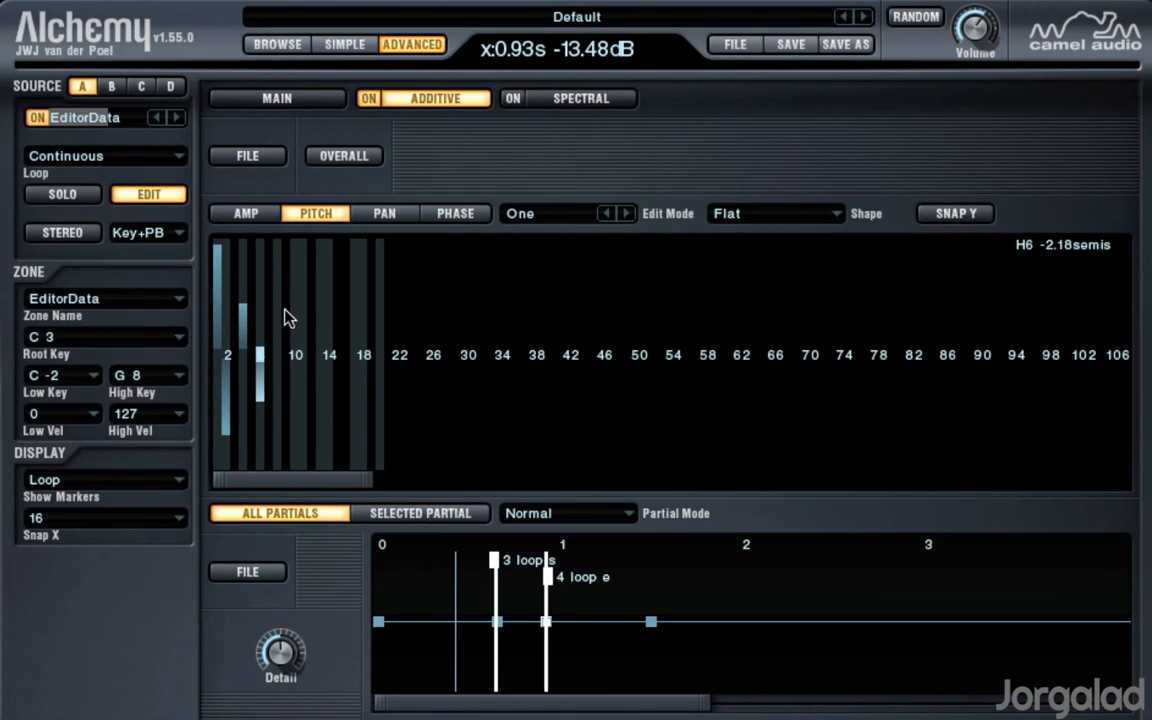
drag(278, 309, 277, 299)
drag(290, 404, 288, 412)
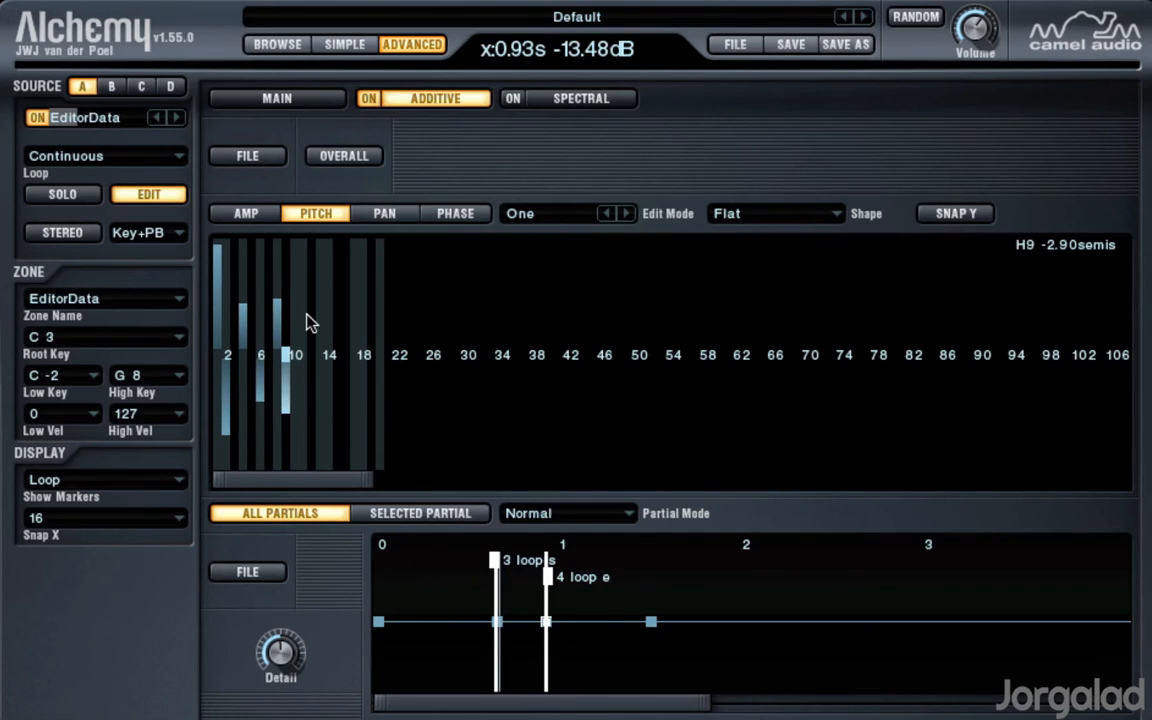
Step: Detune partials 11, 14 and 16 up and 13, 18 and 15 down, with partial 14 at 2.70 semitones and partial 15 at -1.78 semitones
drag(305, 321, 304, 315)
drag(321, 380, 322, 400)
click(331, 296)
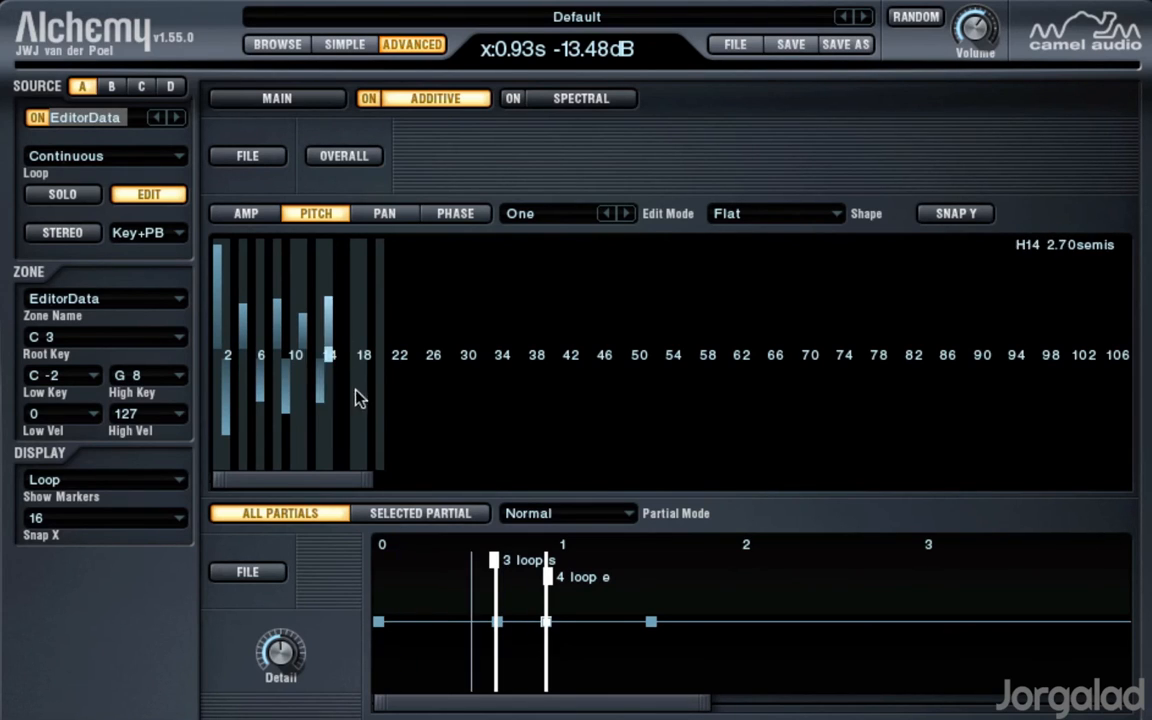
click(361, 414)
click(348, 314)
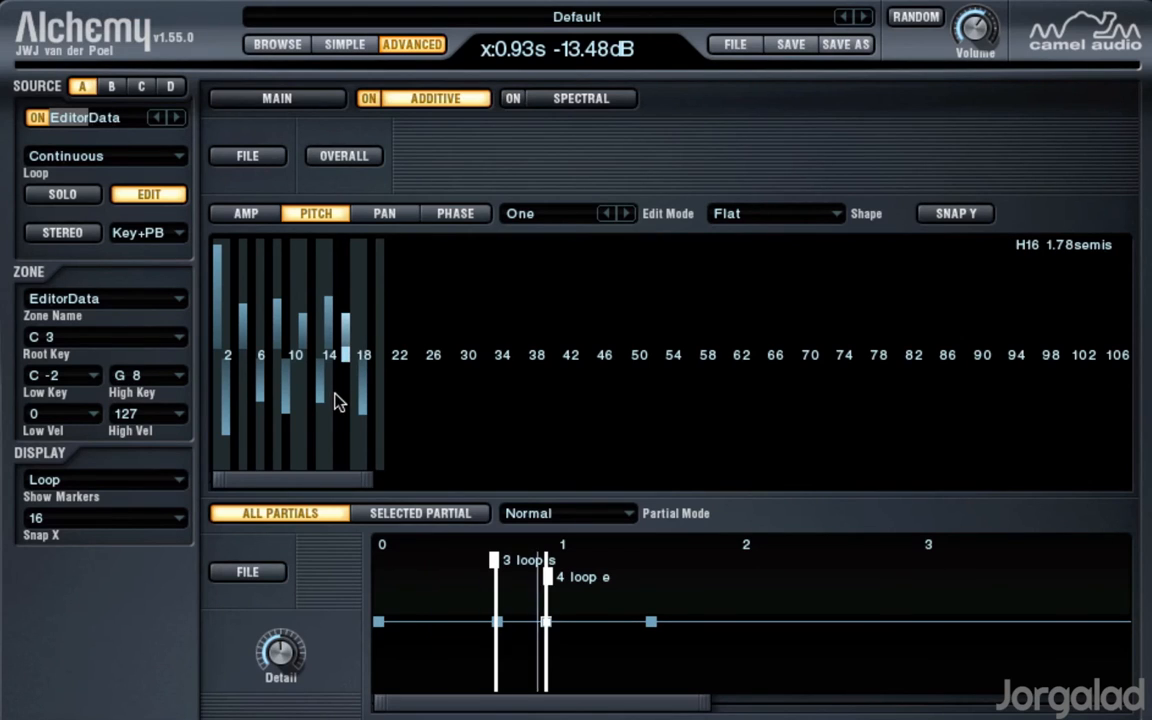
click(338, 395)
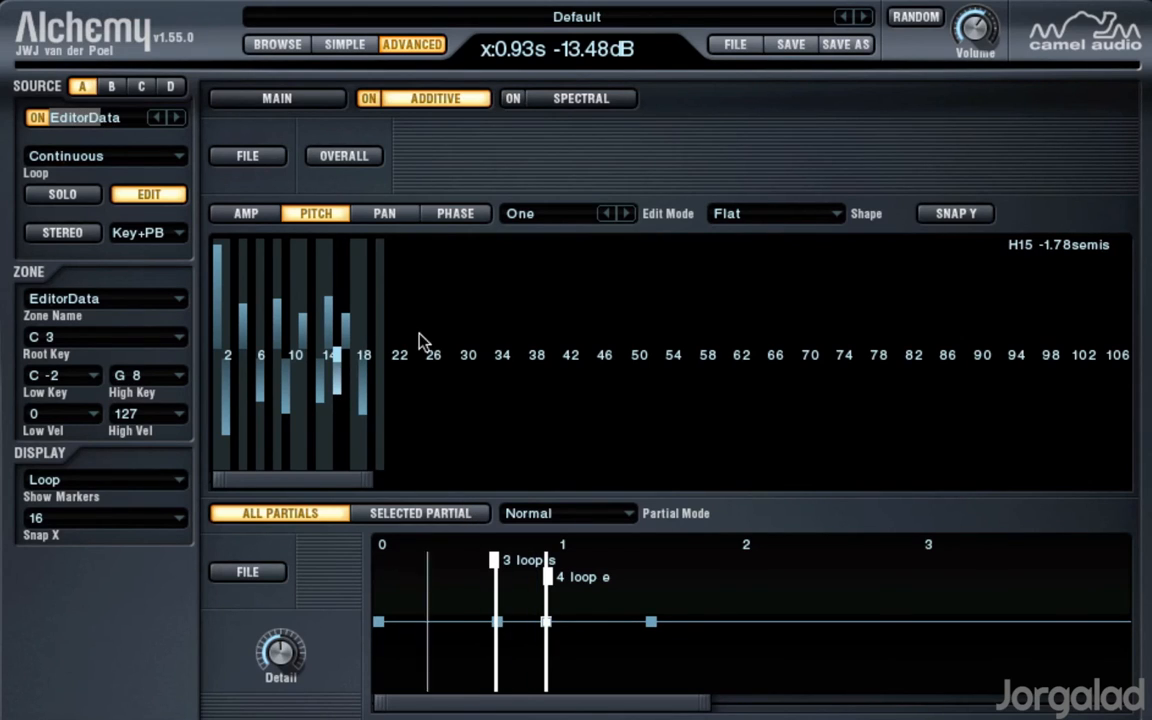
Step: Leave the source editor and set source A's coarse tuning to -12 semitones
click(148, 194)
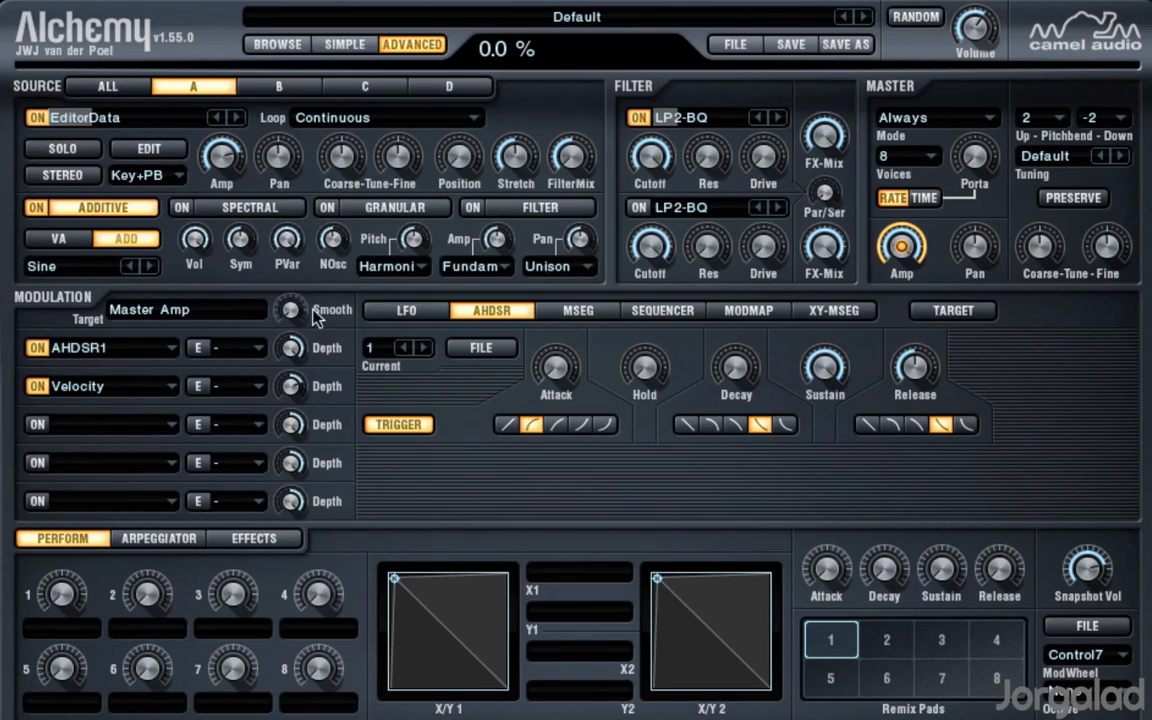
drag(340, 156, 357, 190)
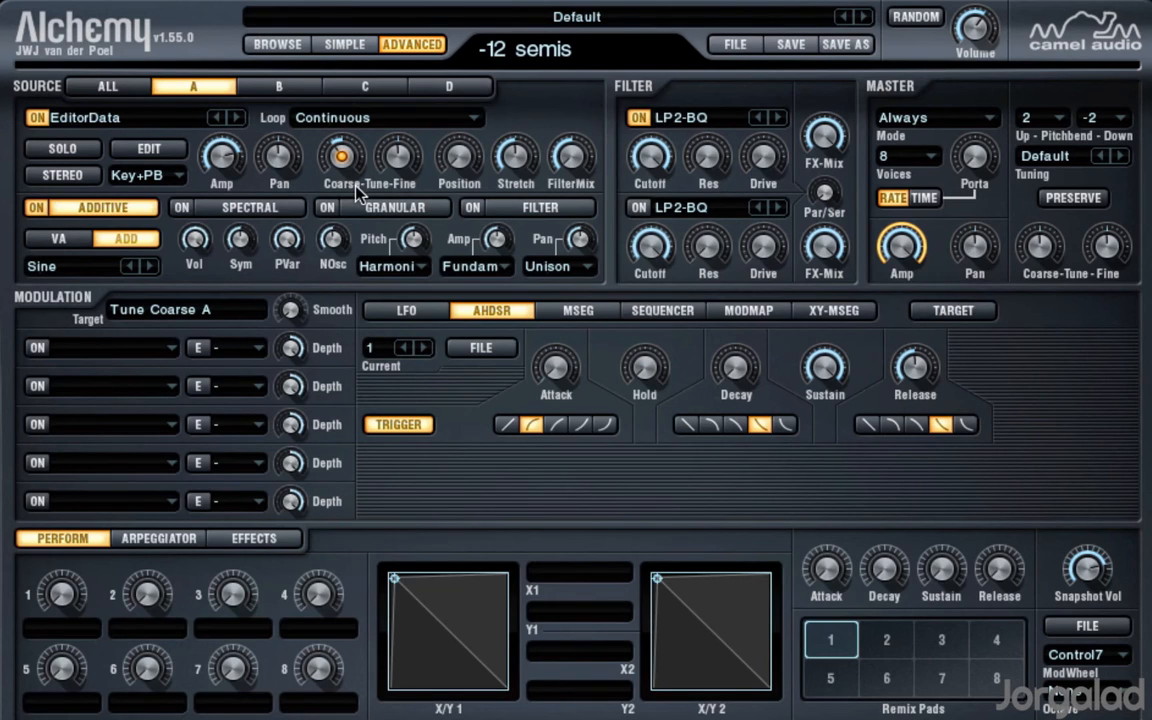
click(332, 246)
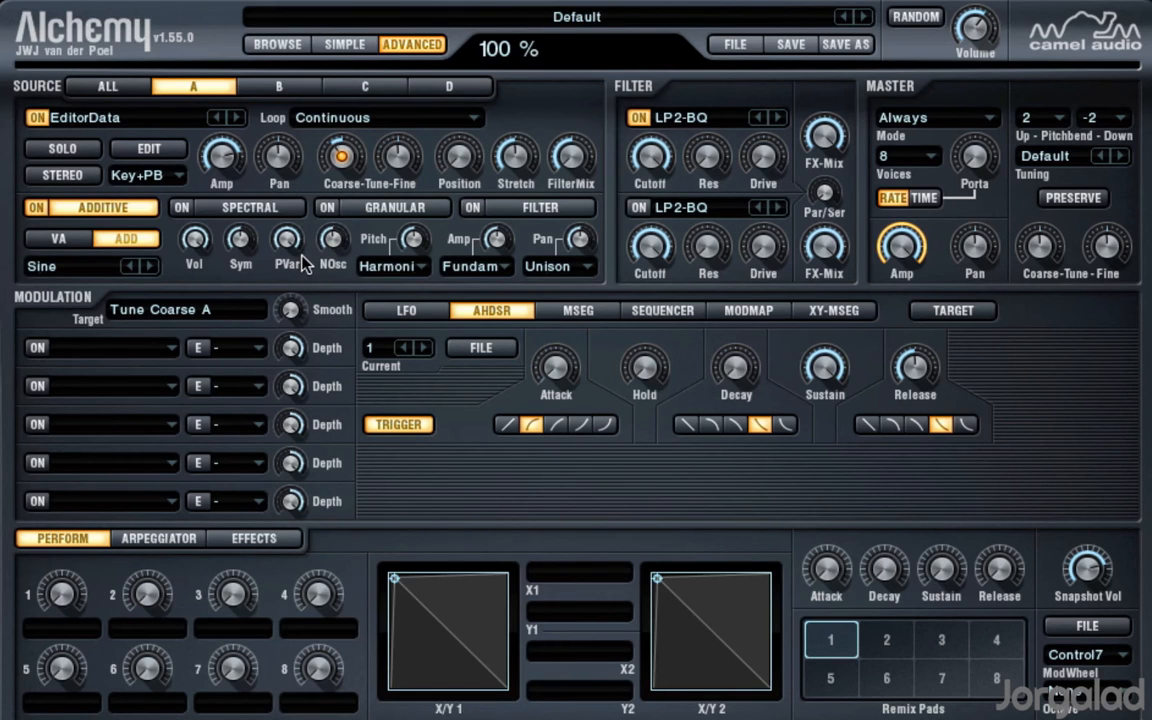
Step: Reopen source A's editor, add higher partials between 22 and 65 at the loop end, with partial 22 at about -34 dB, and close the editor
click(138, 150)
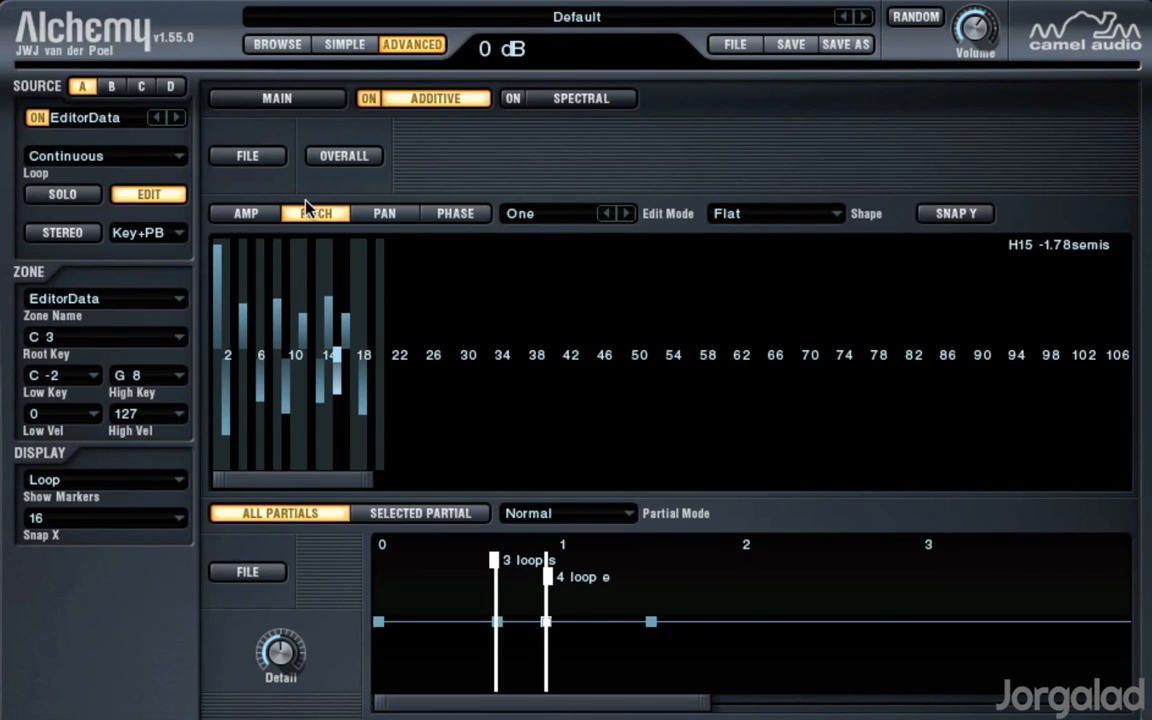
click(149, 194)
click(152, 148)
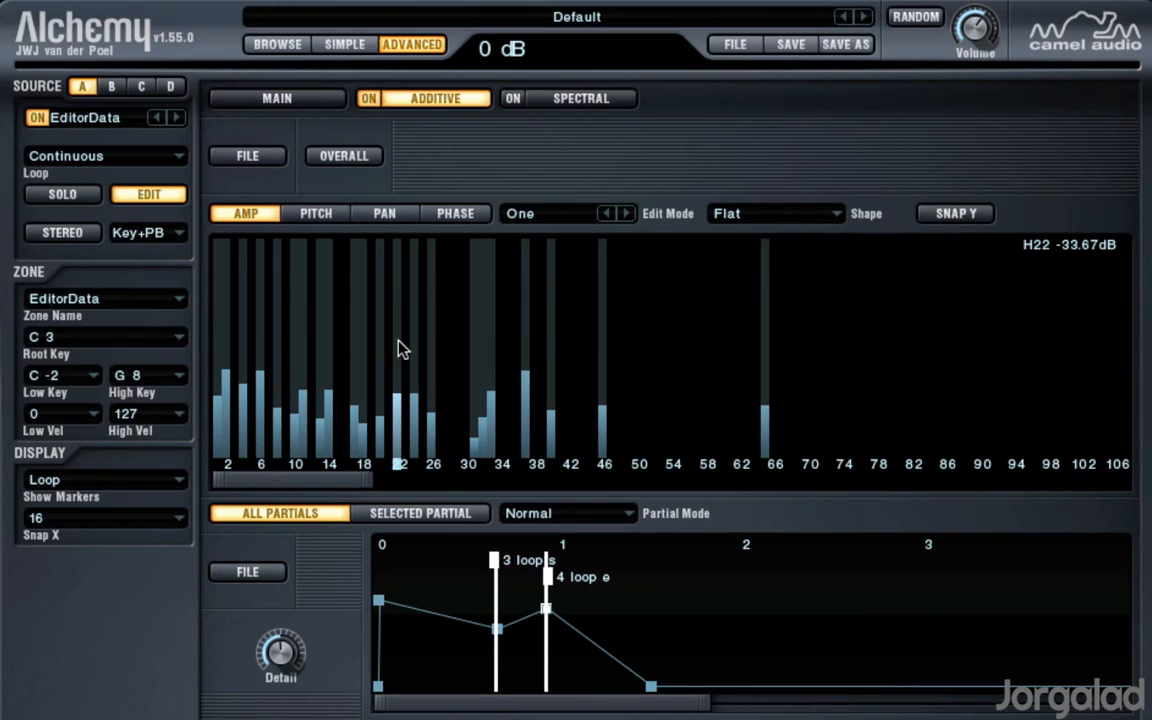
click(166, 196)
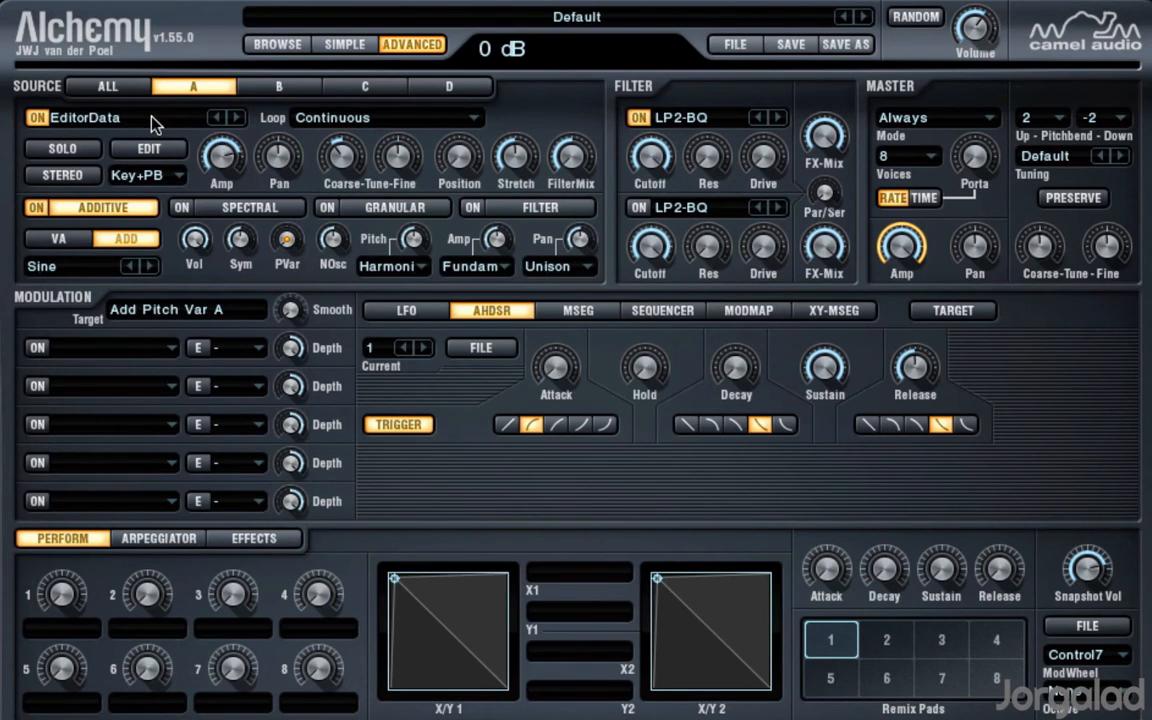
Step: Import the audio file "Jor GTR Loop Processed C#m 98bpm - Dry.aif" into source A using additive analysis
click(155, 120)
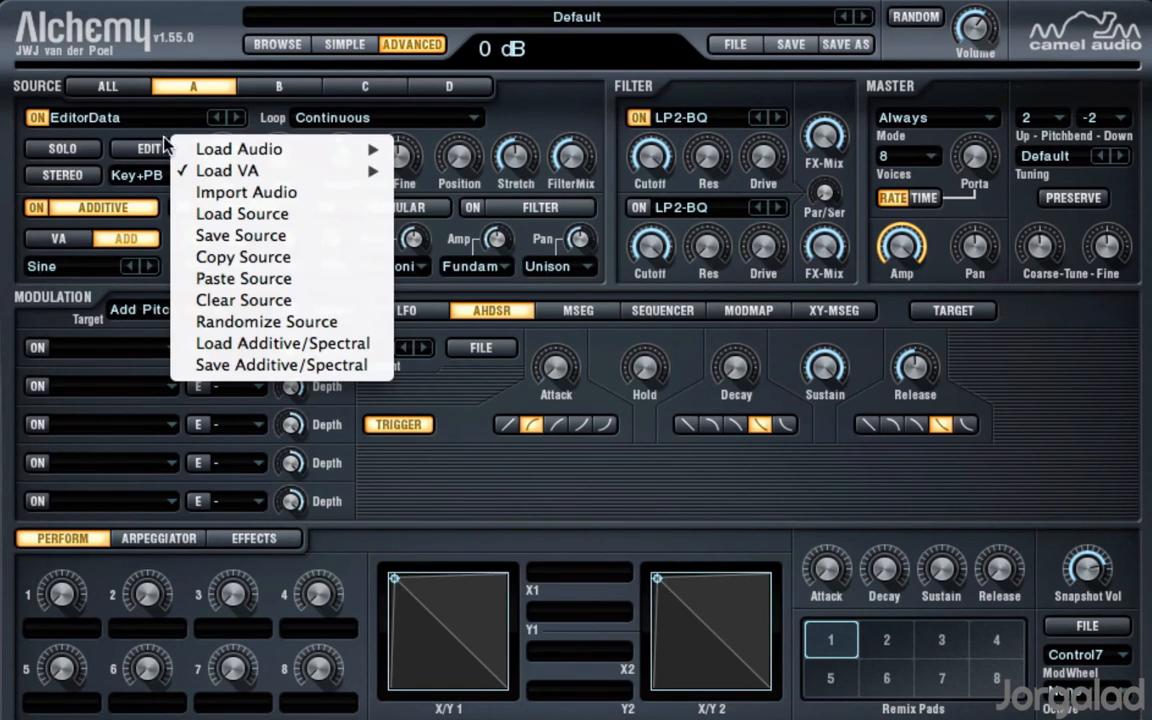
click(240, 192)
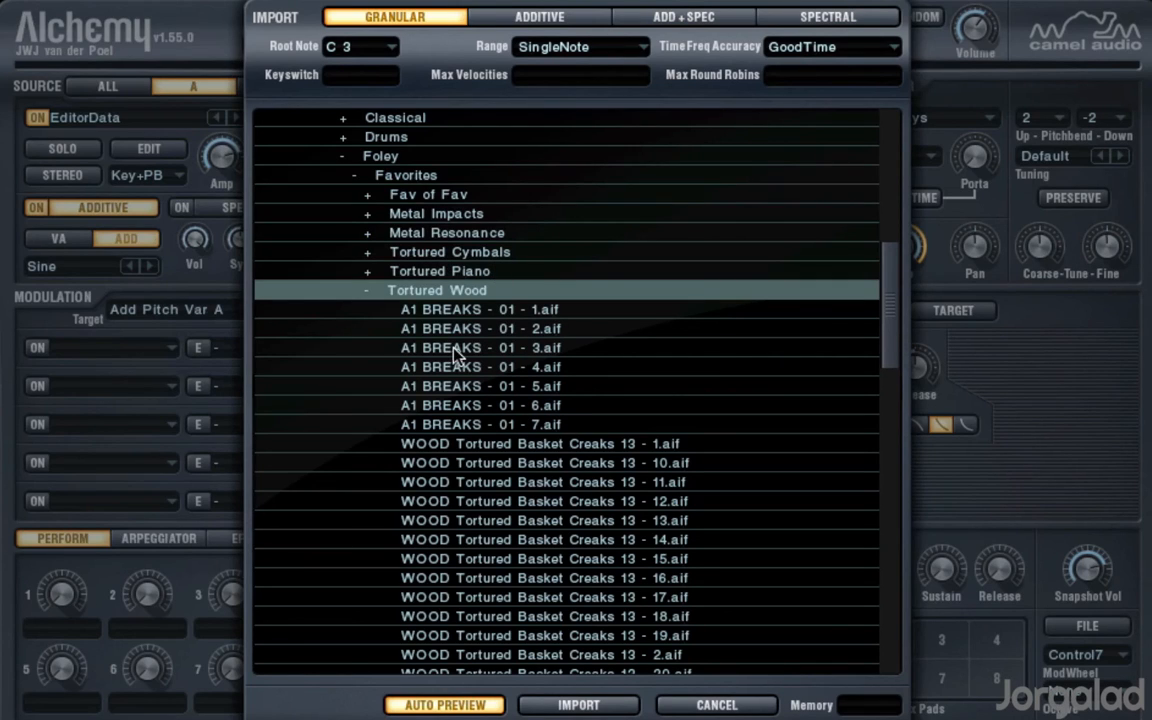
click(363, 290)
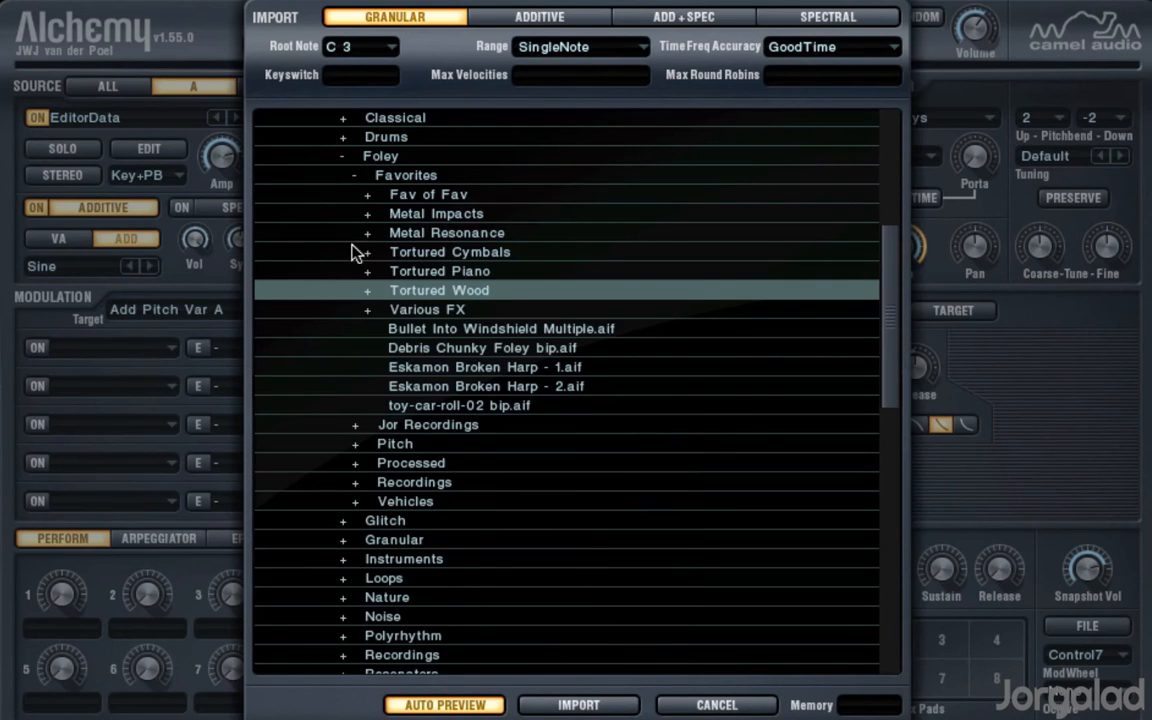
click(354, 176)
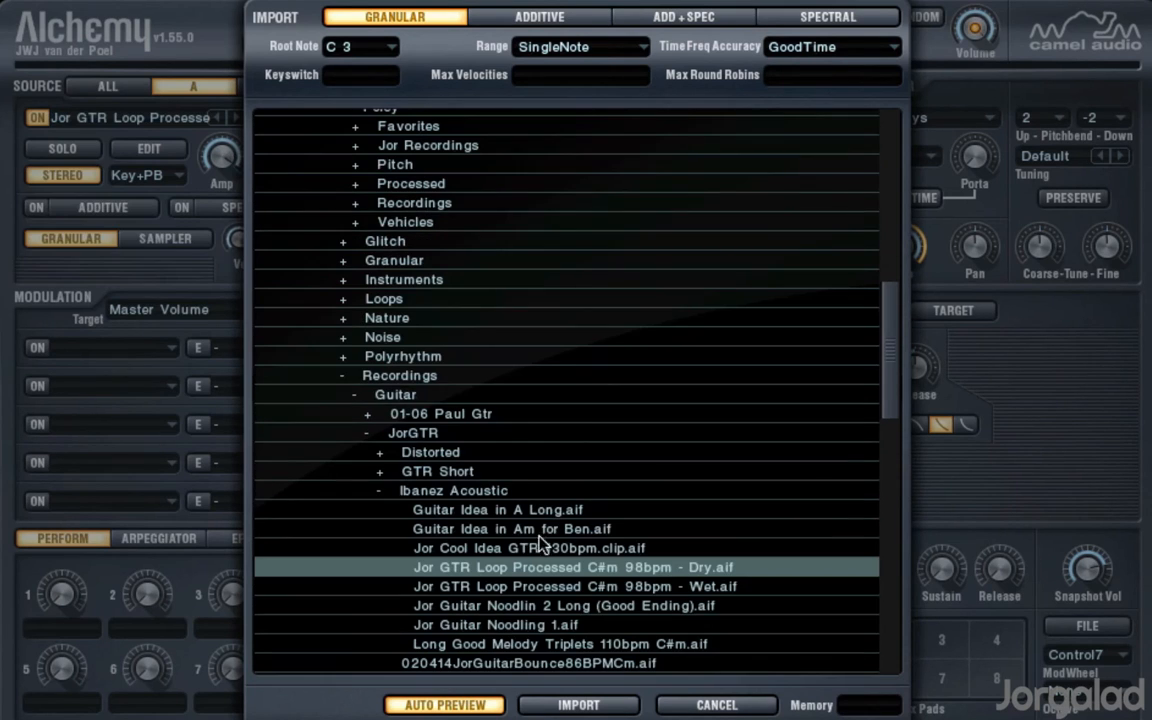
click(547, 22)
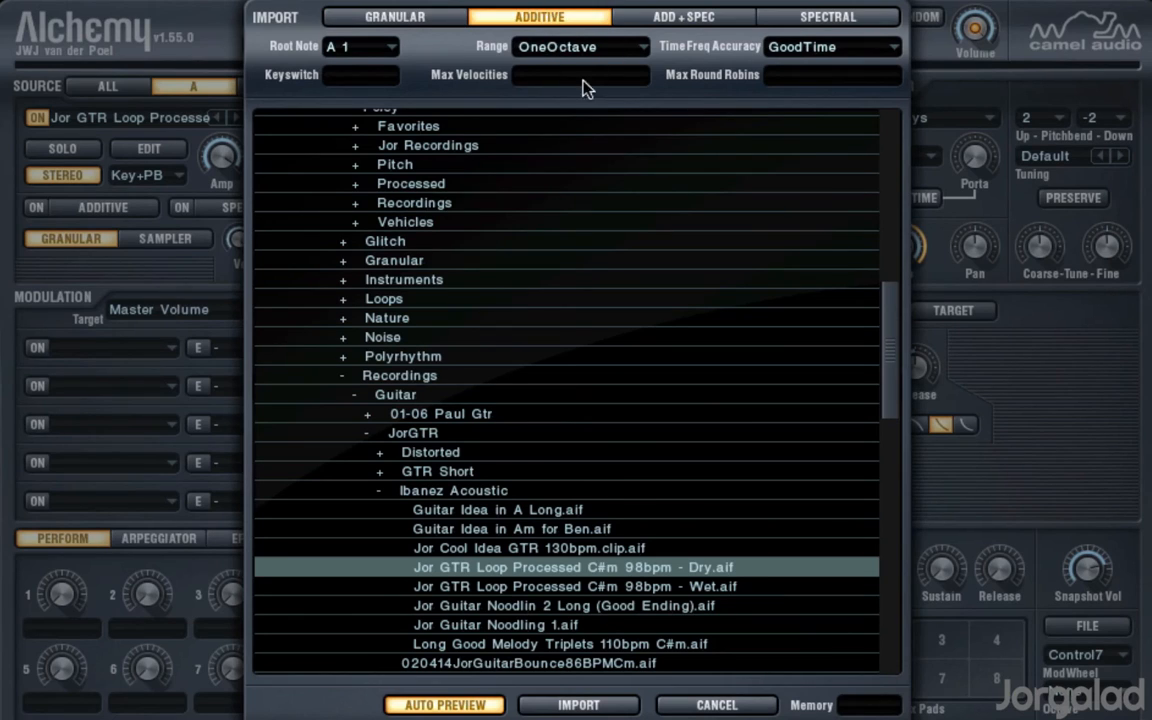
click(605, 706)
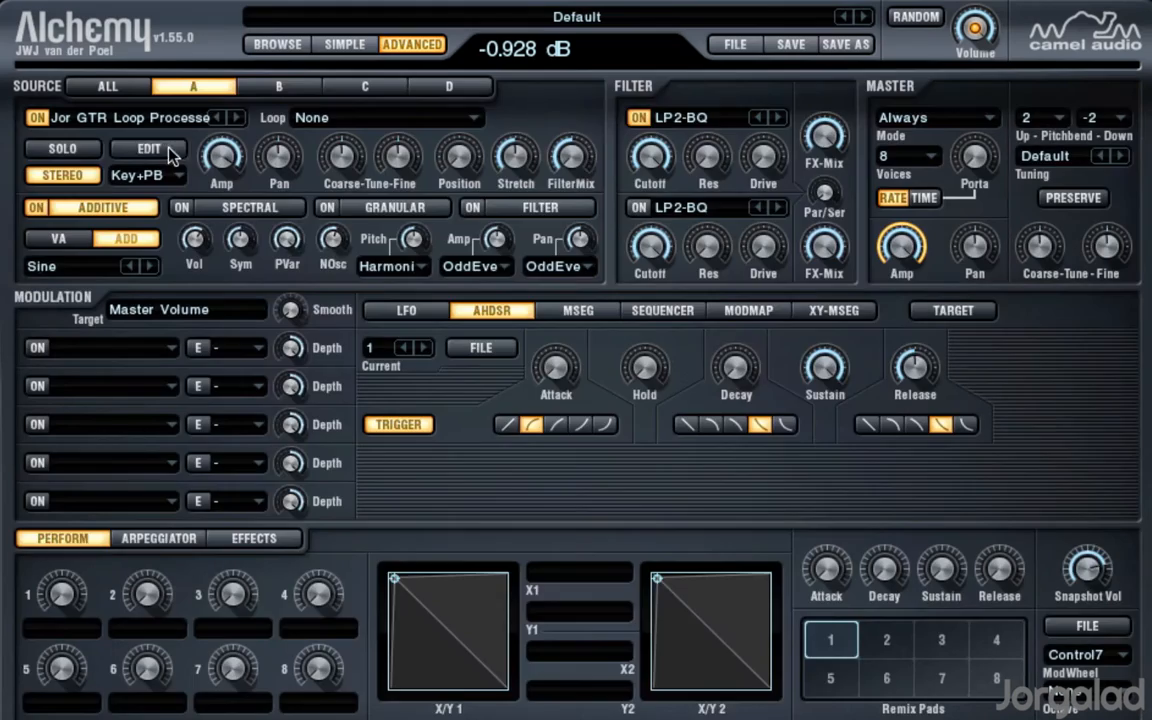
Step: Open the imported guitar loop in the source editor and set the envelope's Detail to 100 %
click(165, 148)
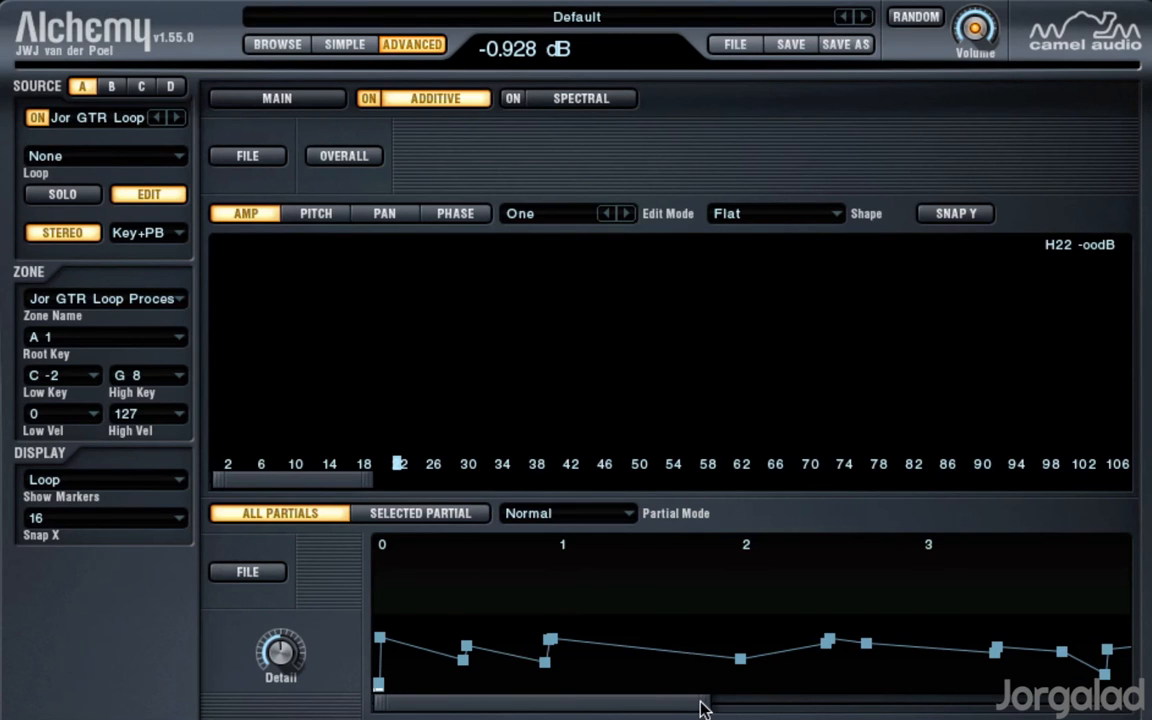
drag(700, 702, 850, 712)
mouse_move(272, 655)
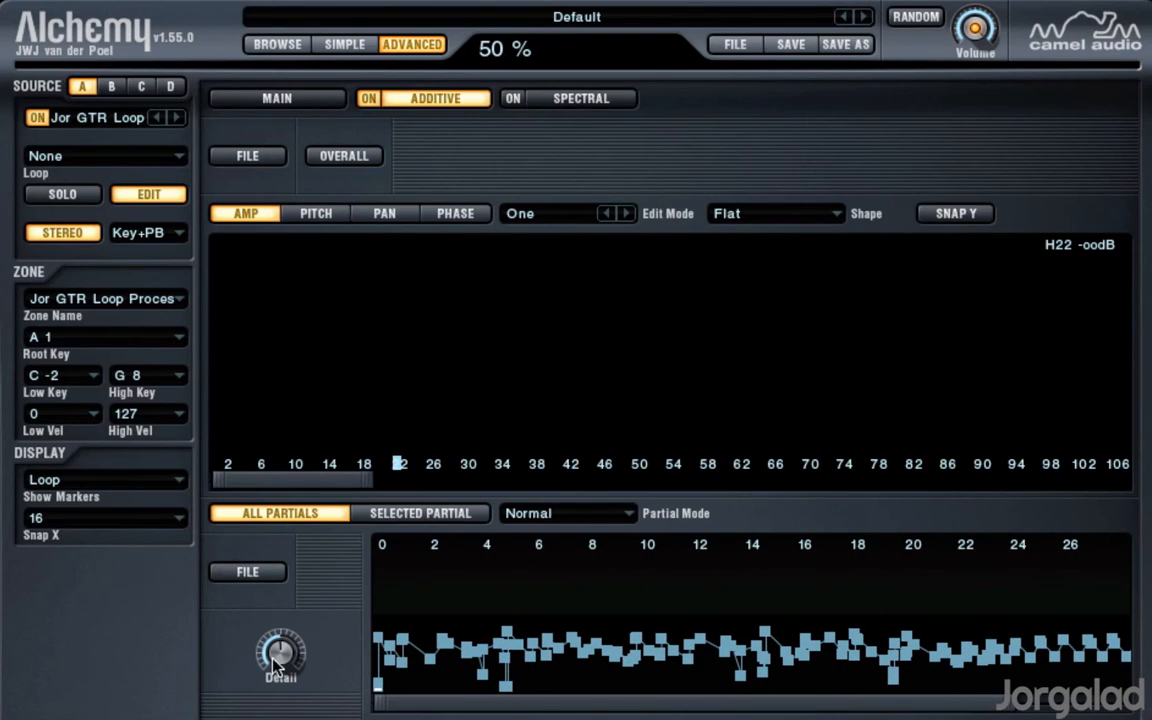
drag(280, 662, 340, 535)
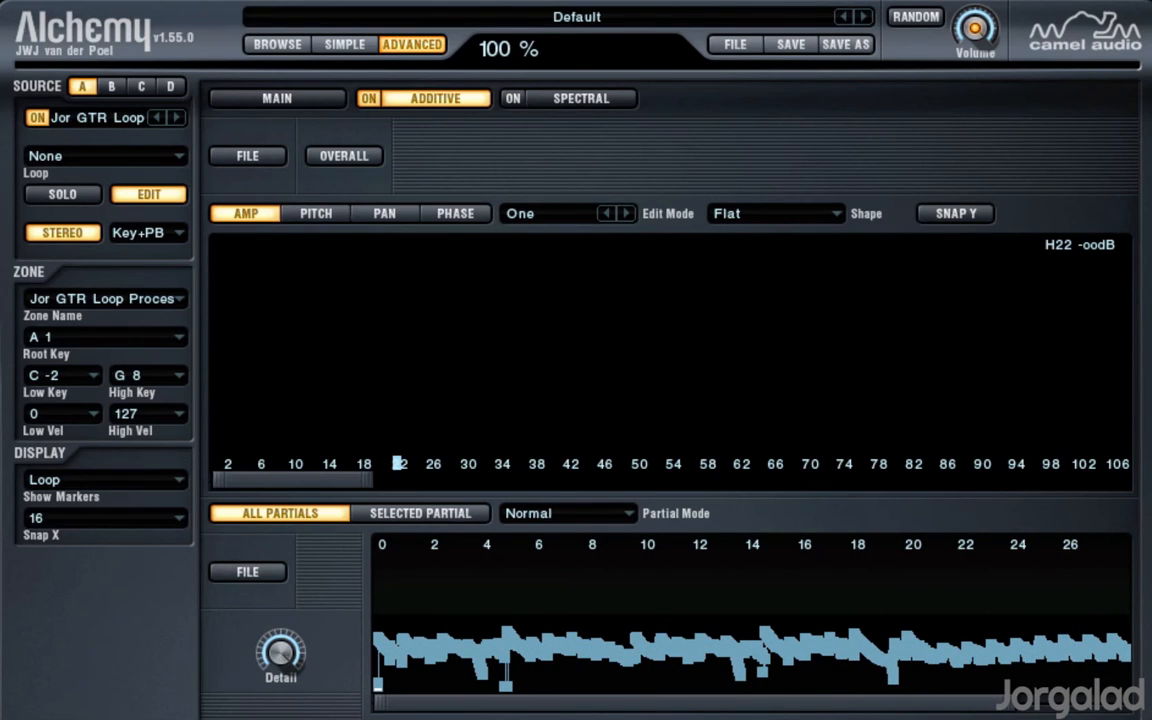
Step: Examine the partial levels at successive breakpoints in the opening of the guitar loop's envelope, including 0.08 s, 0.20 s and 0.25 s
drag(1008, 708, 428, 704)
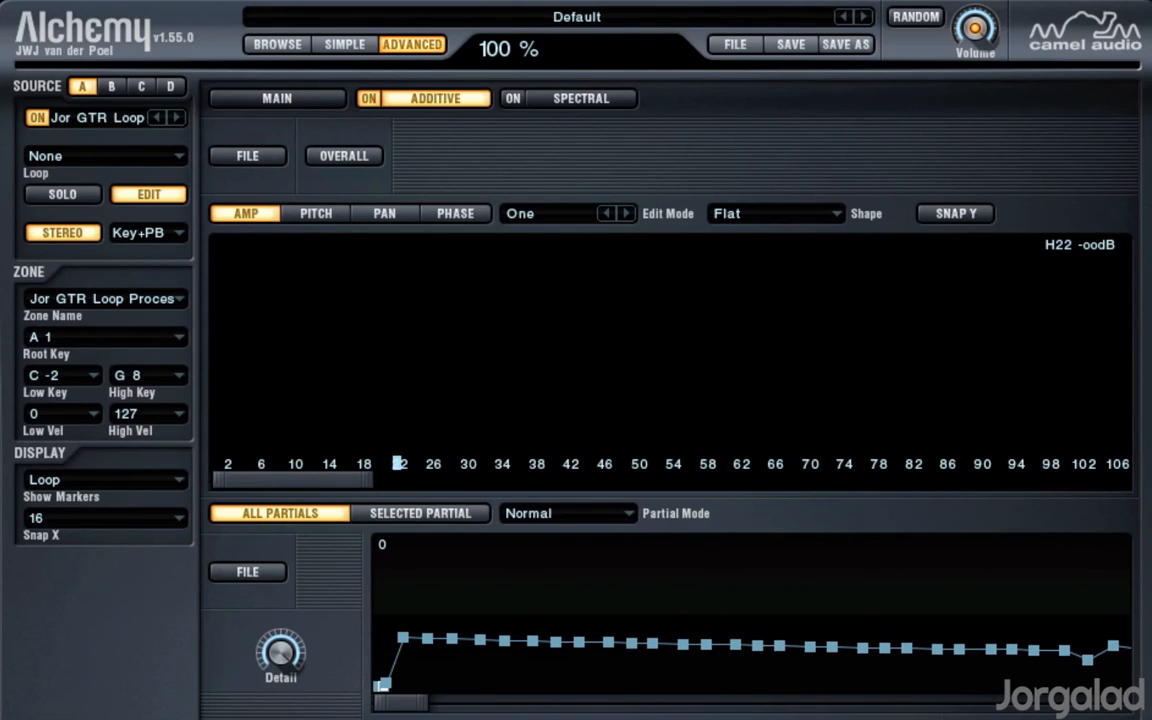
click(505, 641)
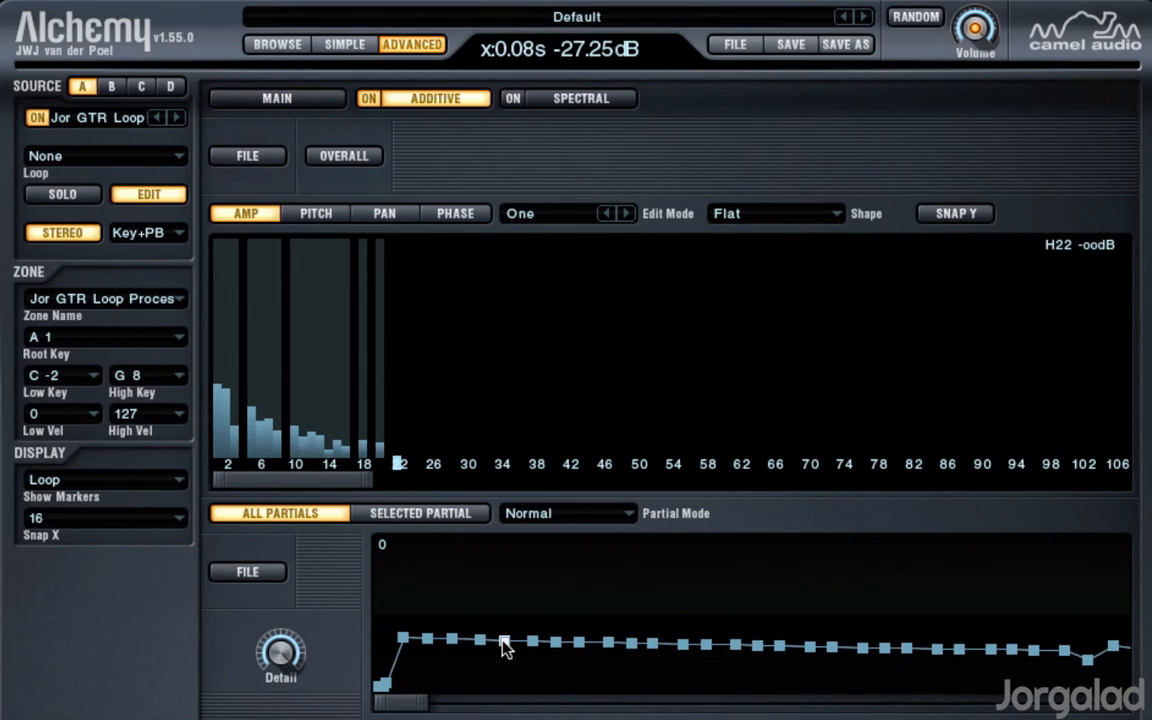
click(607, 643)
click(683, 645)
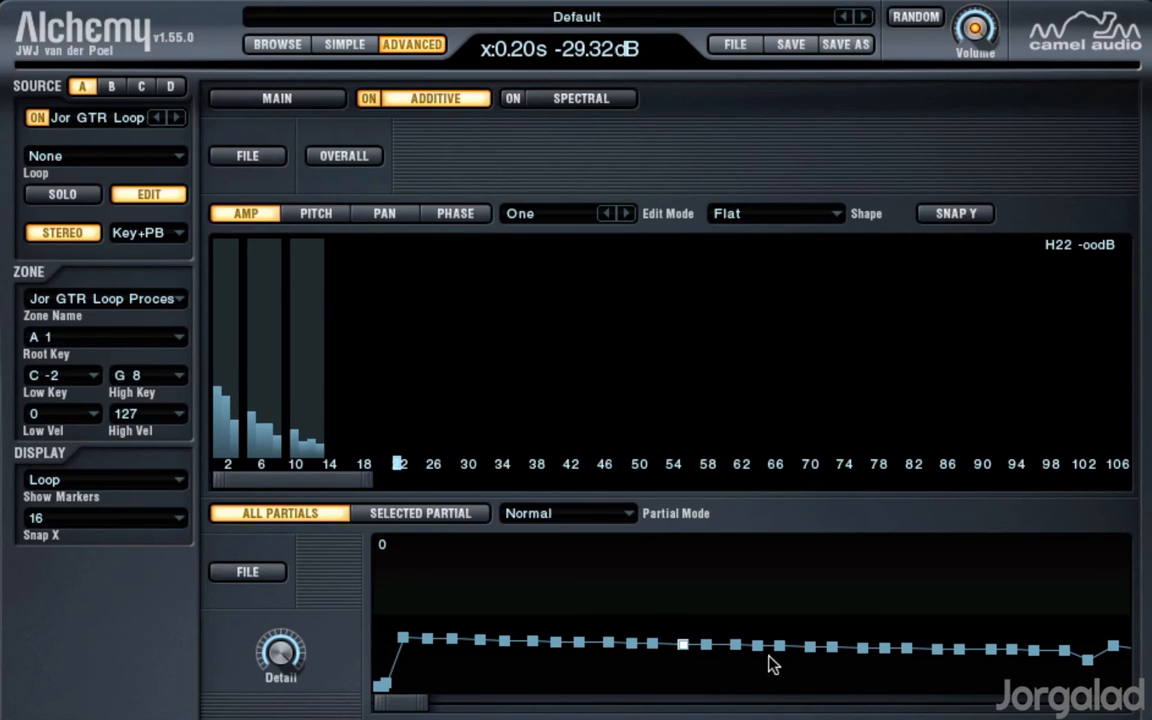
click(757, 646)
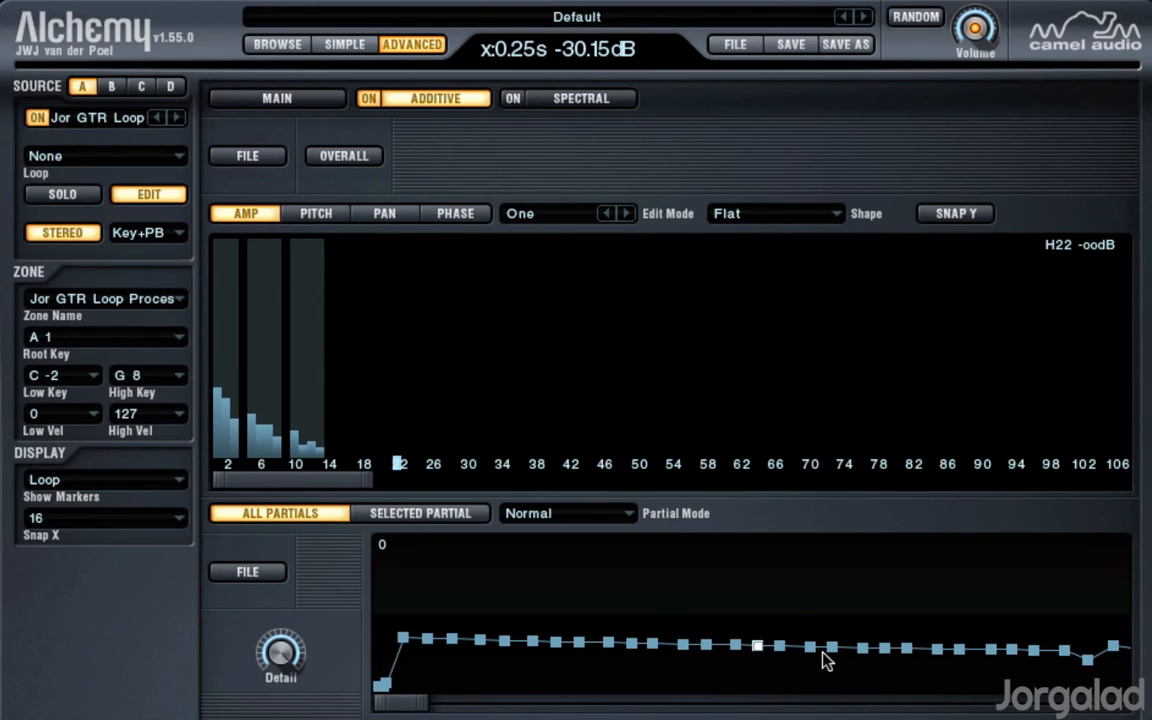
Step: Check the partials at the 0.30 s breakpoint, then open the Inst 8 region on track Inst 11 for note editing with the plugin window closed
click(831, 647)
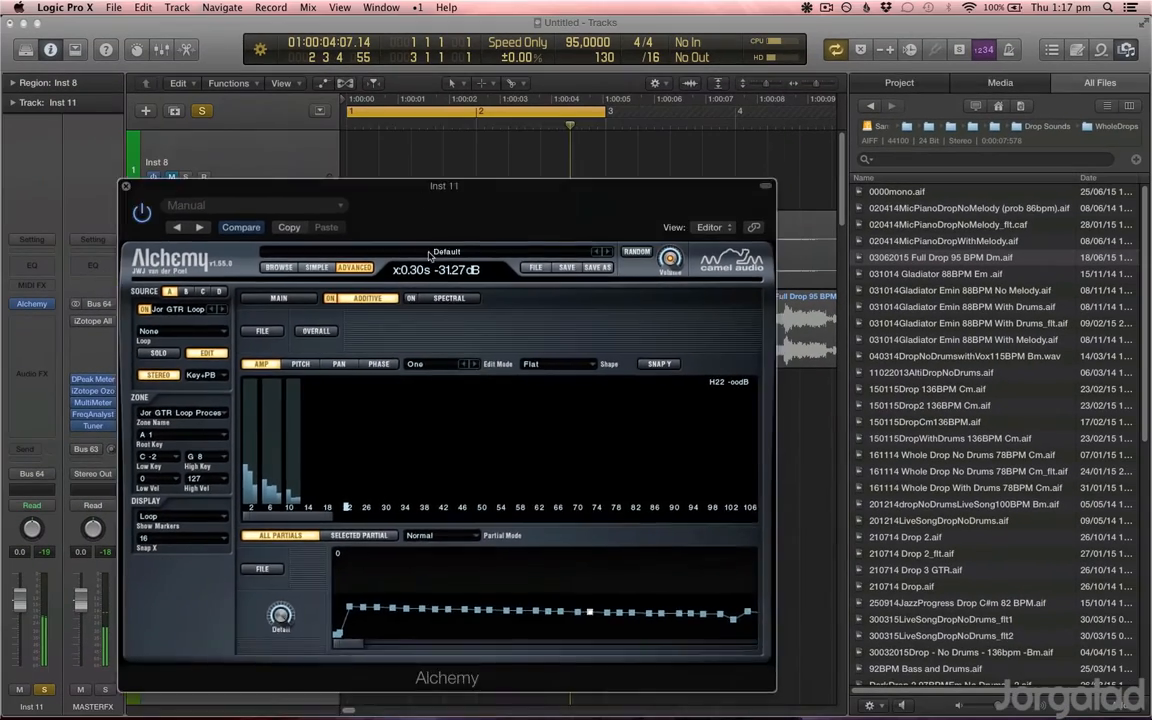
drag(432, 187, 908, 305)
double_click(455, 423)
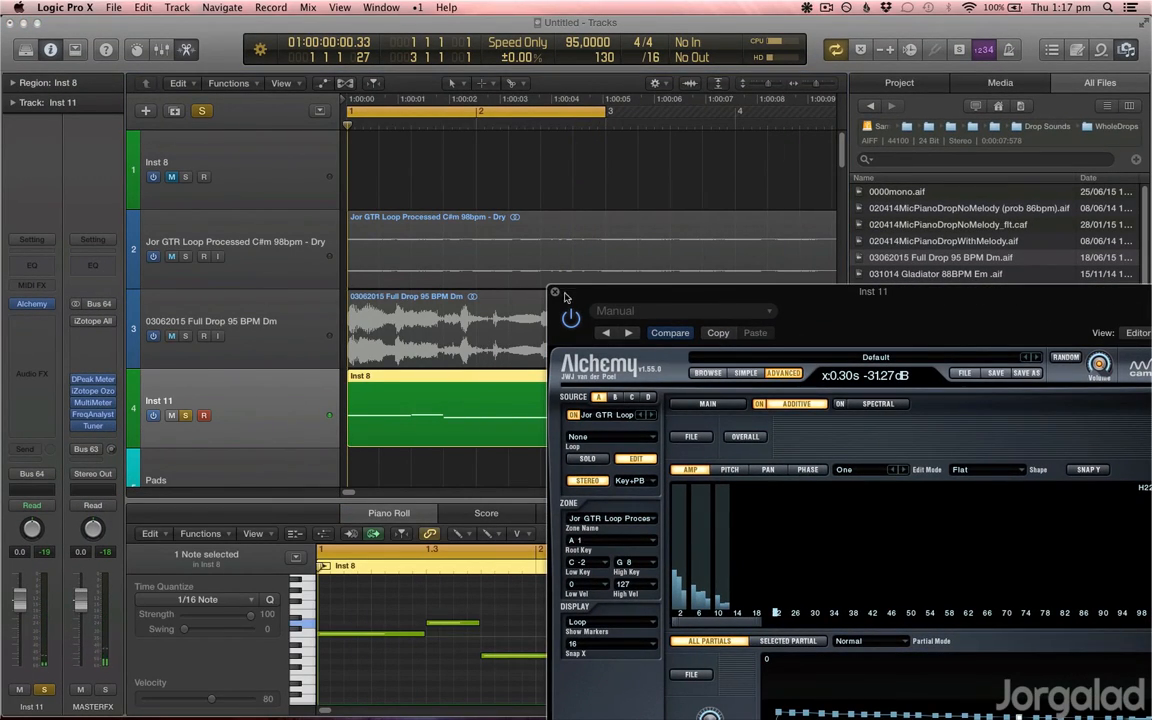
key(super+w)
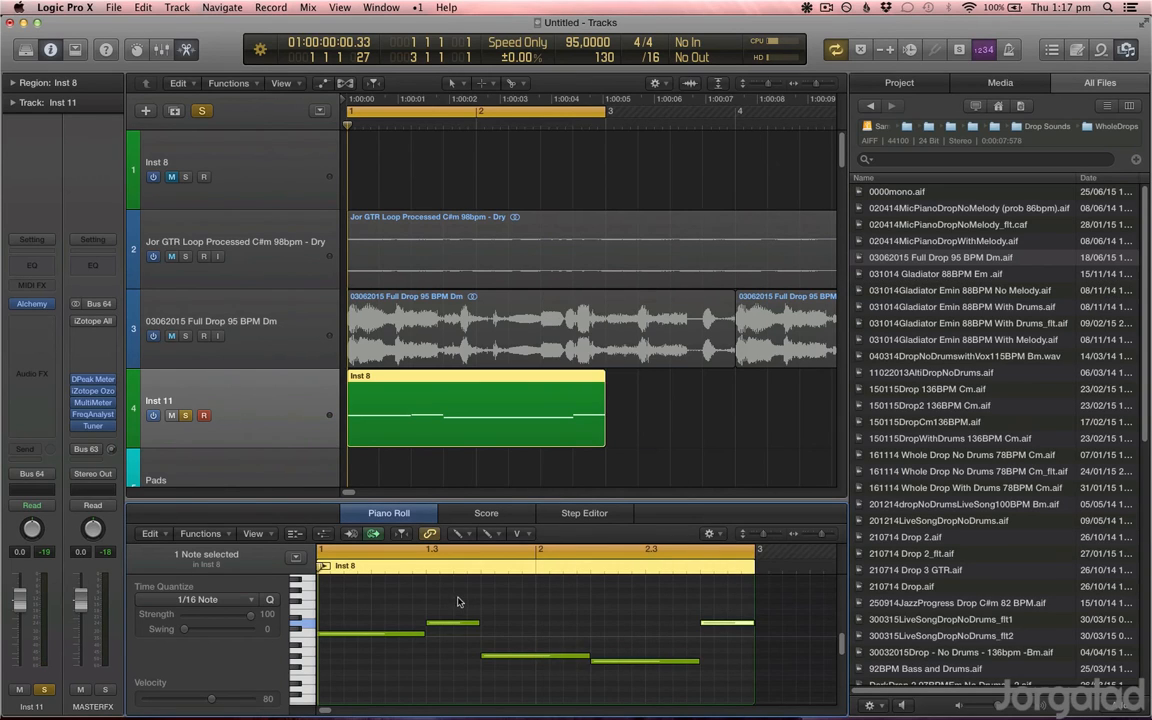
Step: Reduce the Inst 8 region to its first note, extended across the two bars, and start playback
drag(458, 601, 690, 665)
key(Delete)
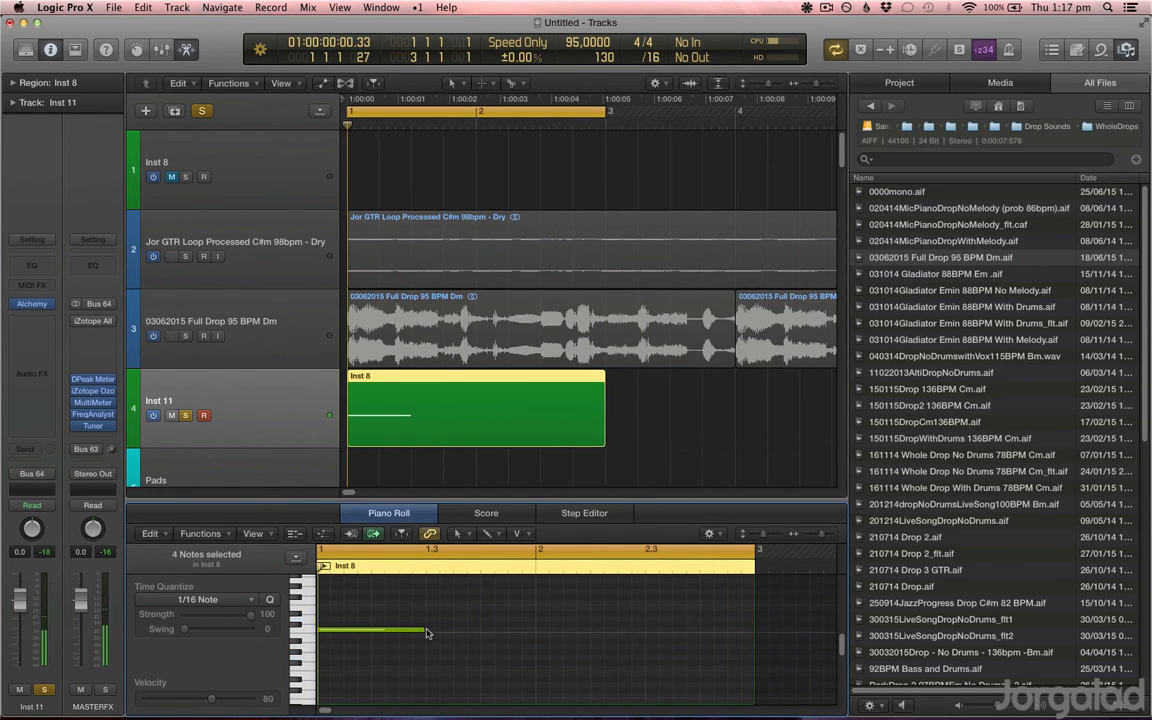
drag(420, 630, 744, 632)
key(space)
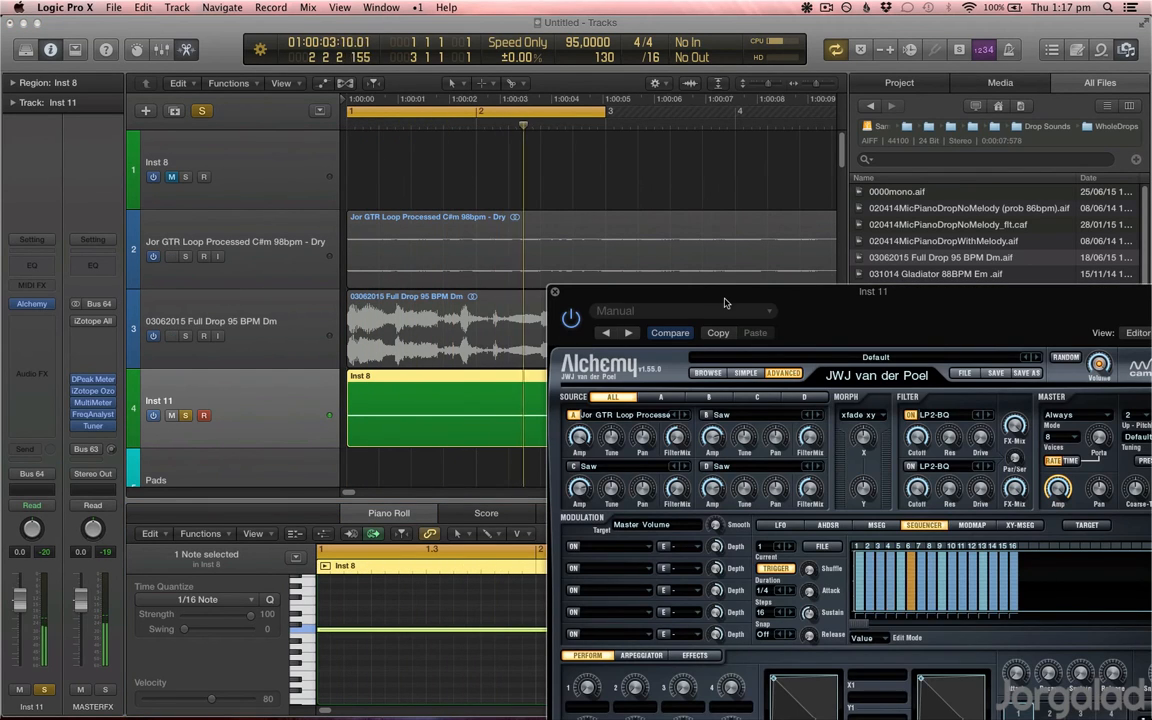
Step: Bring the Alchemy window back into full view, lower source A's coarse tuning, and show source A's individual controls
drag(724, 295, 444, 173)
drag(363, 321, 365, 338)
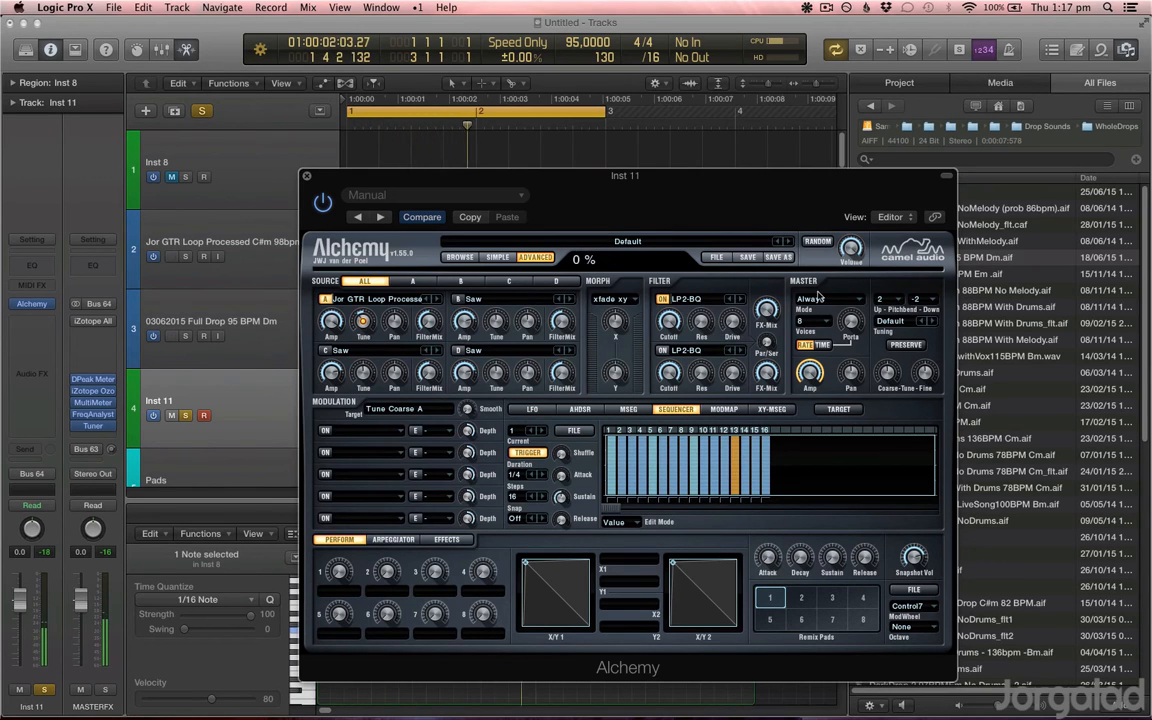
click(413, 281)
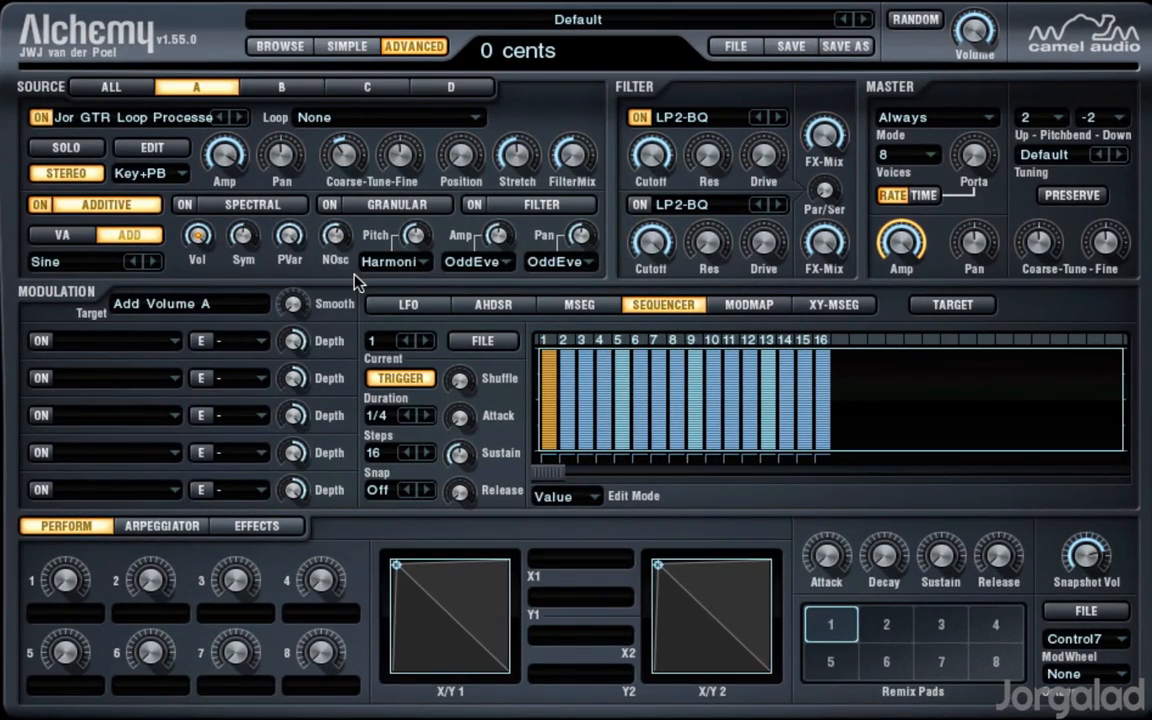
Step: Open source A's additive editor and select the envelope breakpoint at 0.02 s, the peak of the first attack
click(152, 147)
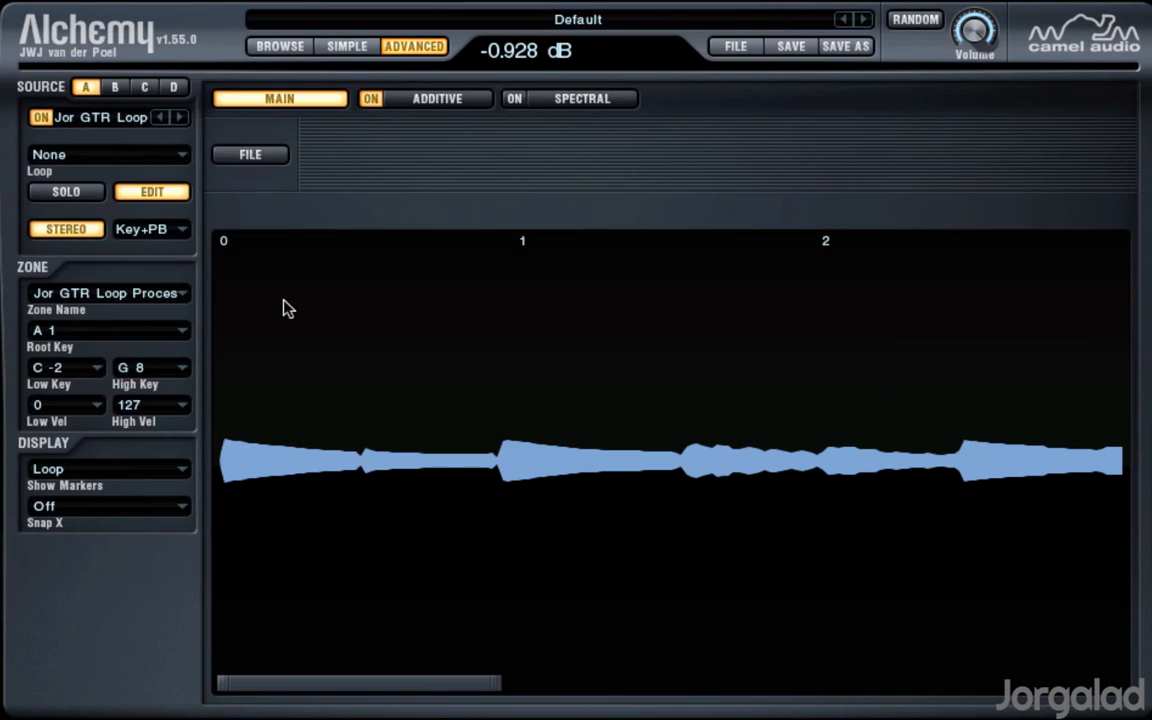
click(430, 100)
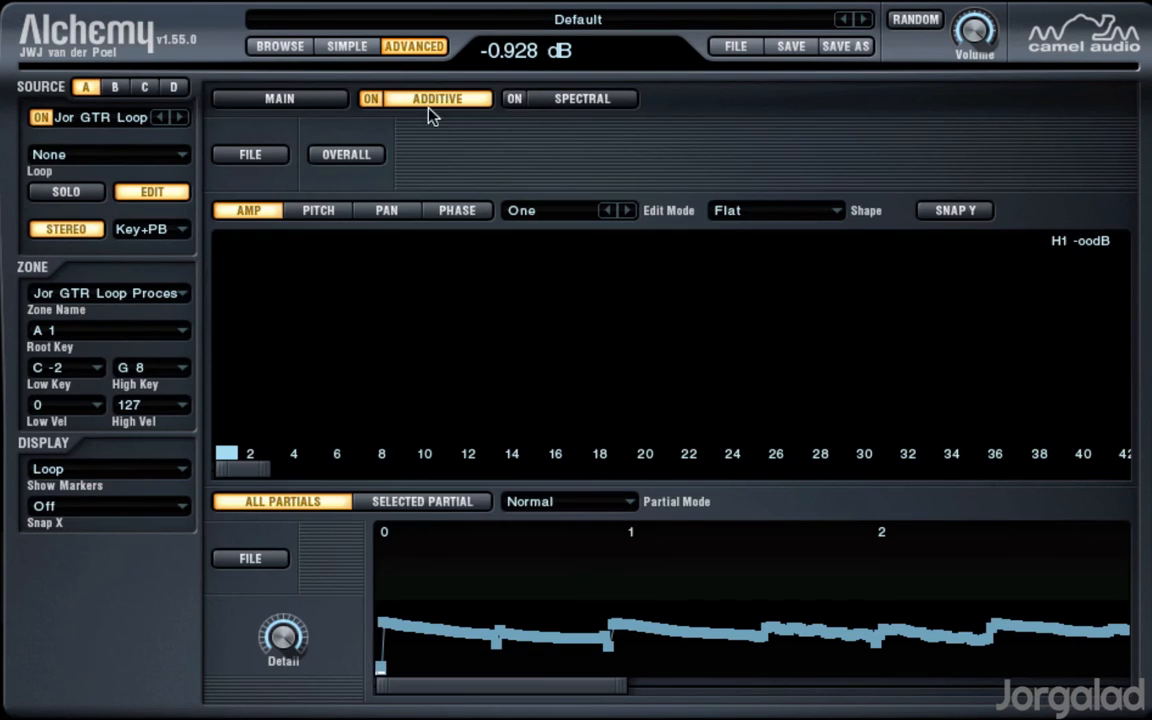
mouse_move(270, 469)
mouse_down()
mouse_move(566, 470)
mouse_move(270, 470)
mouse_up()
click(441, 632)
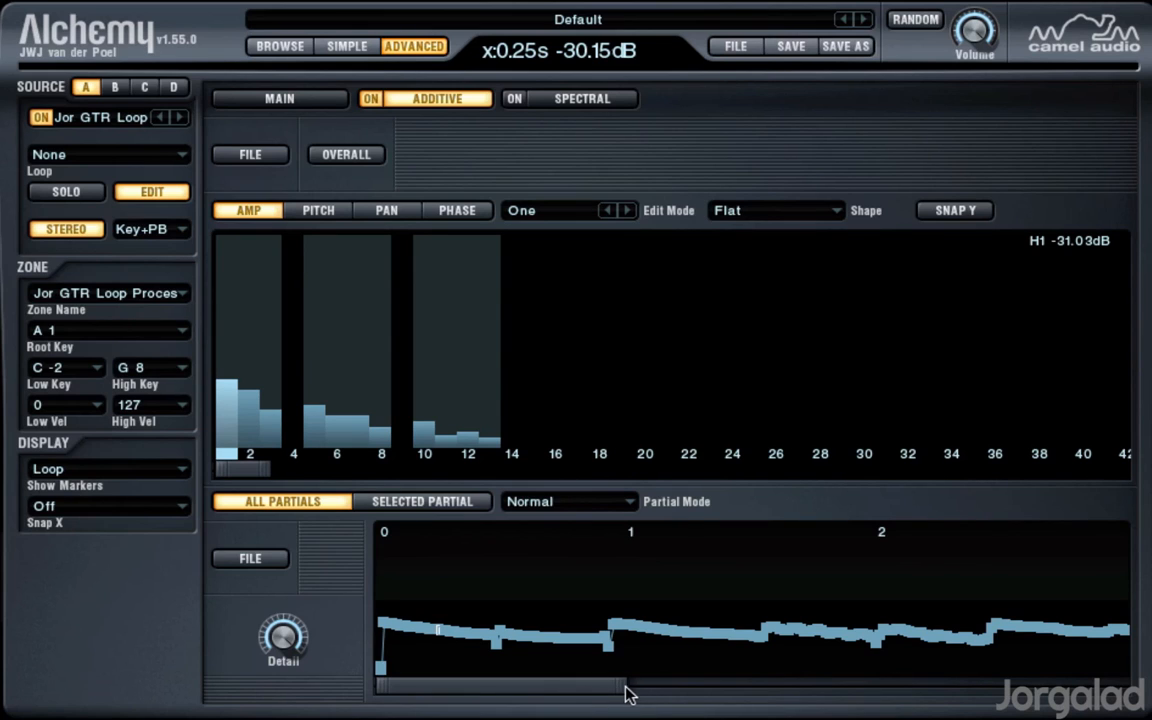
drag(625, 692, 435, 660)
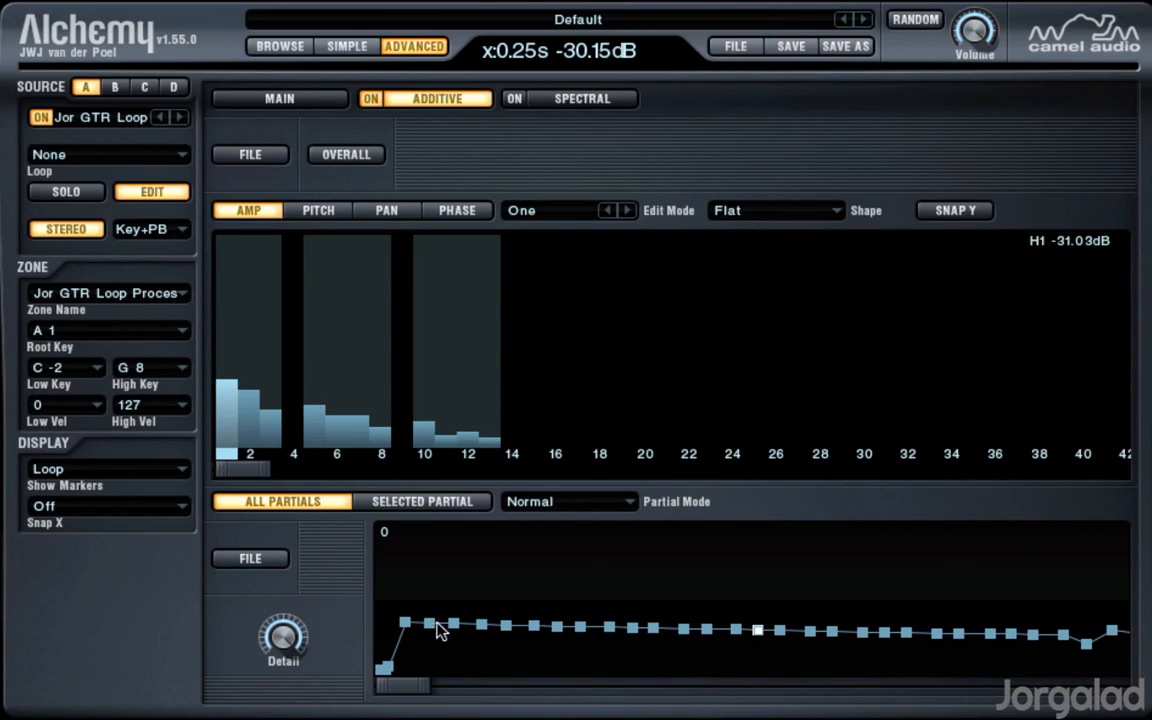
click(404, 622)
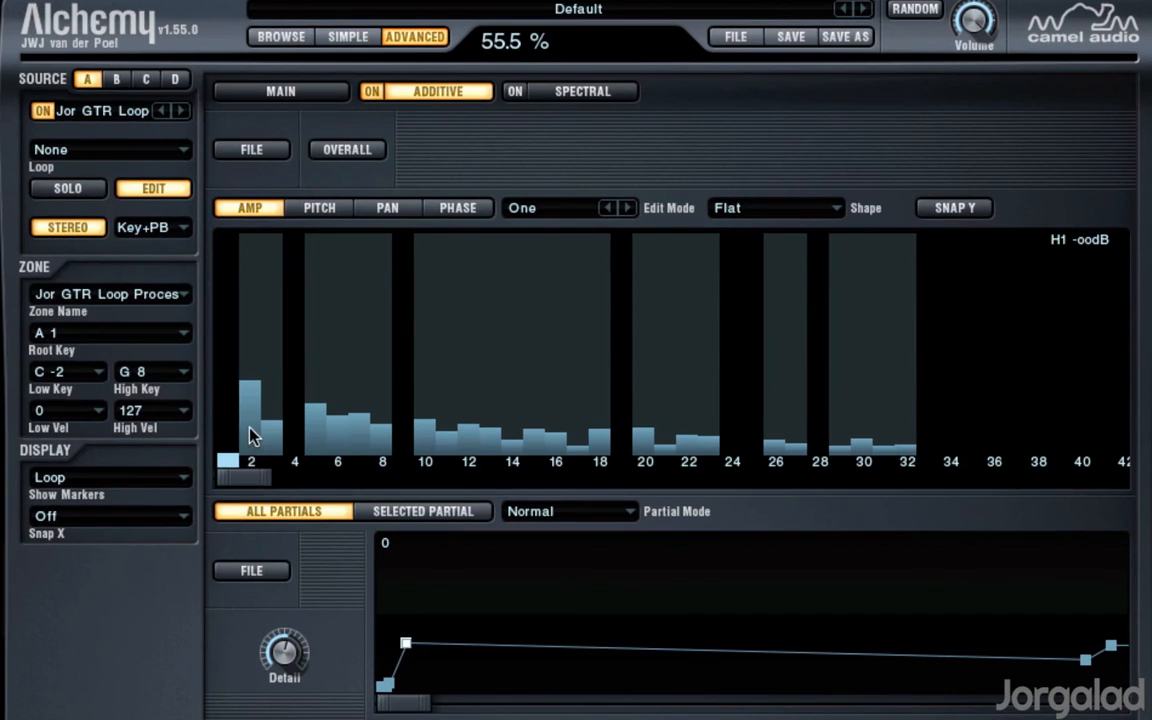
Step: Set Detail to 55.5 % and, at the 0.02 s breakpoint, silence partials 1 to 3, 5 and 6 and raise 4 and 9, with 9 at about -17 dB
mouse_move(249, 426)
mouse_down()
mouse_move(262, 461)
mouse_move(275, 455)
mouse_up()
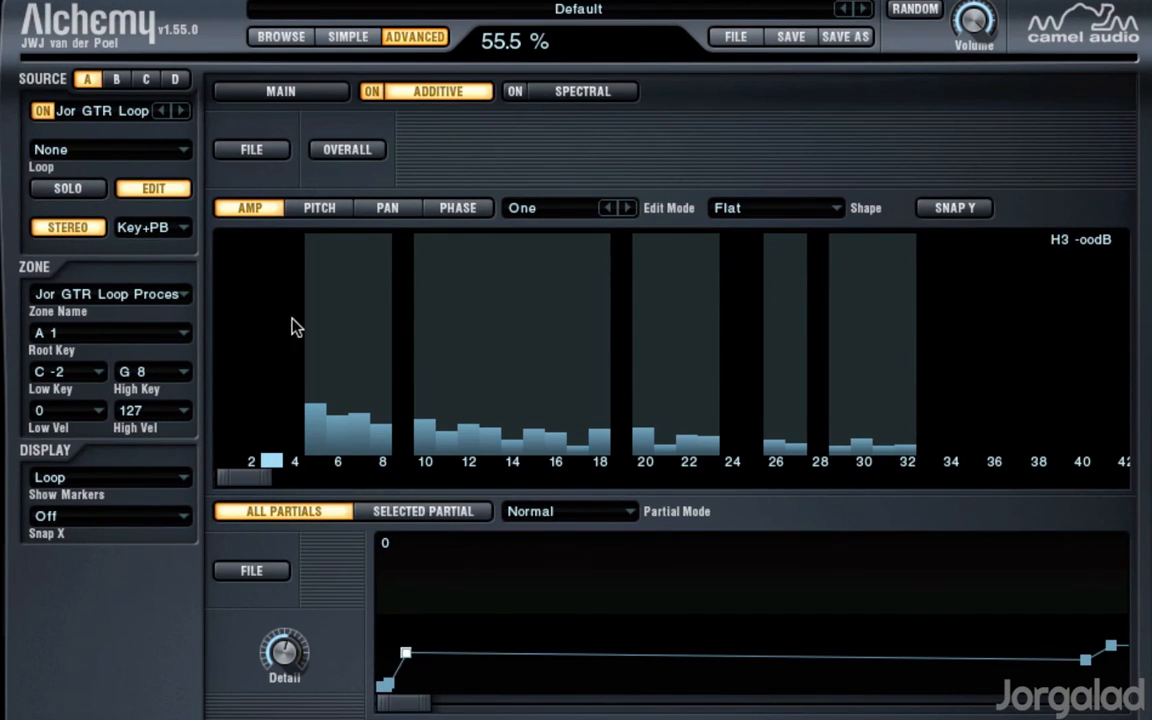
mouse_move(295, 326)
mouse_down()
mouse_move(319, 432)
mouse_move(360, 415)
mouse_up()
drag(390, 366, 407, 366)
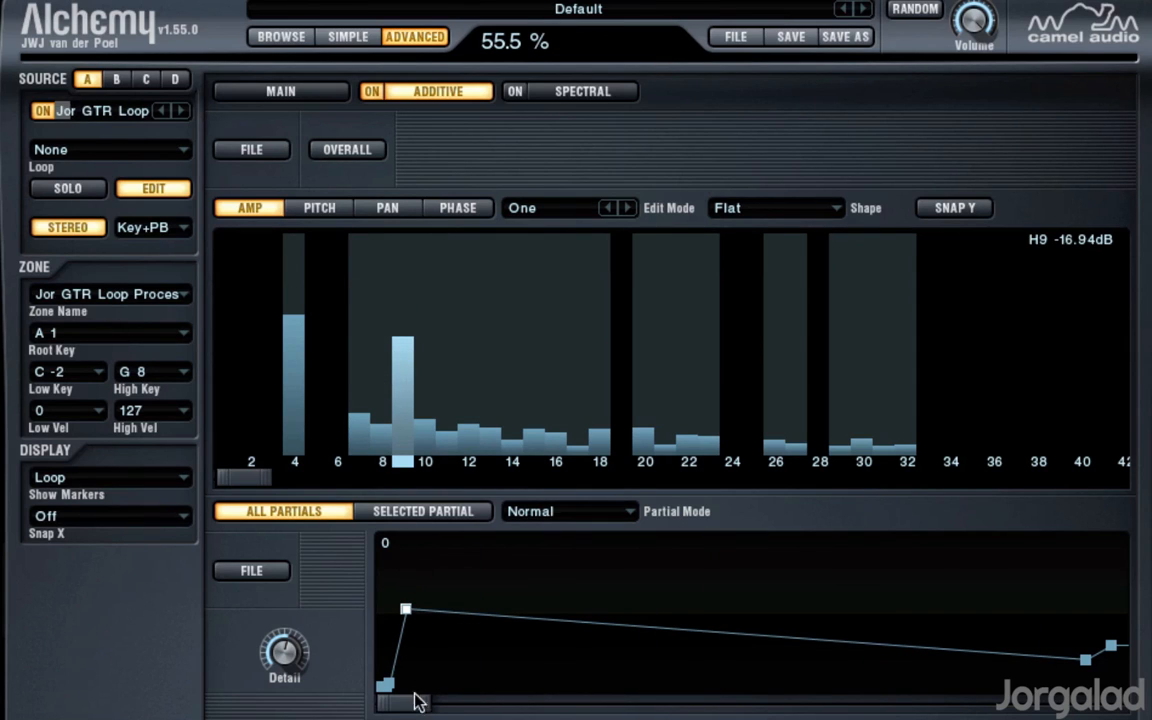
Step: Redraw partials 1 to 6 and 9 at 0.02 s, with 2 at about -41 dB, 3 at -54 dB and 9 at -31 dB, and close the editor
click(294, 381)
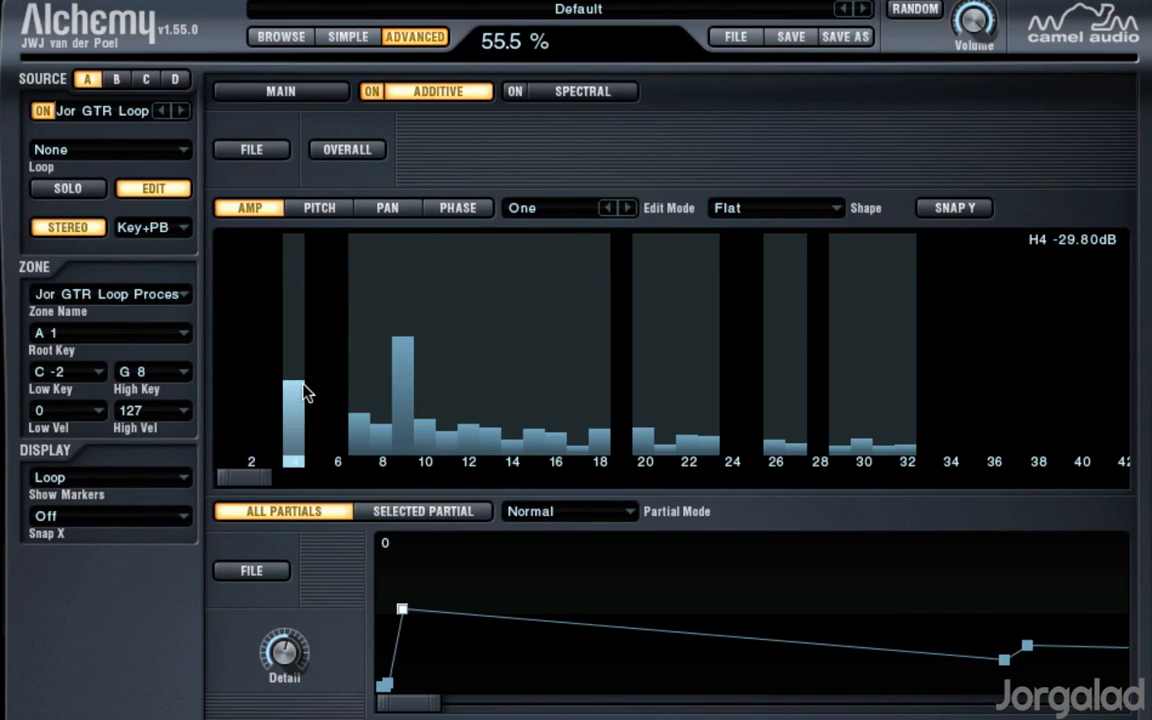
click(319, 404)
click(329, 405)
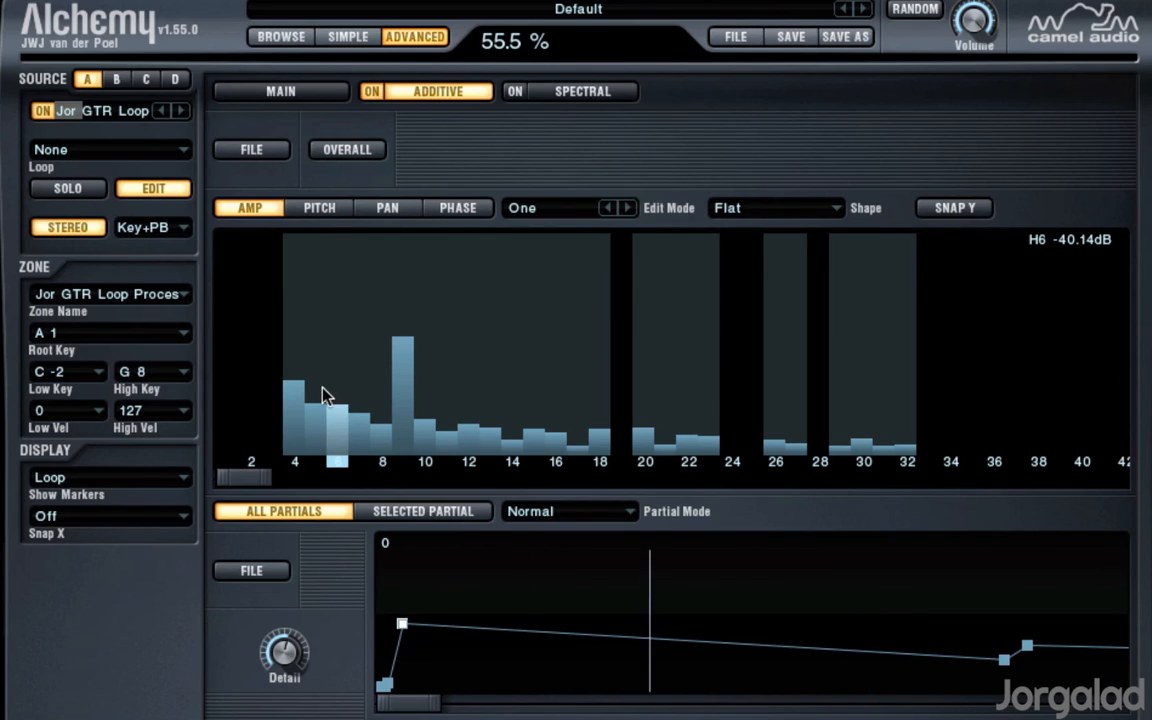
click(333, 367)
drag(290, 405, 240, 406)
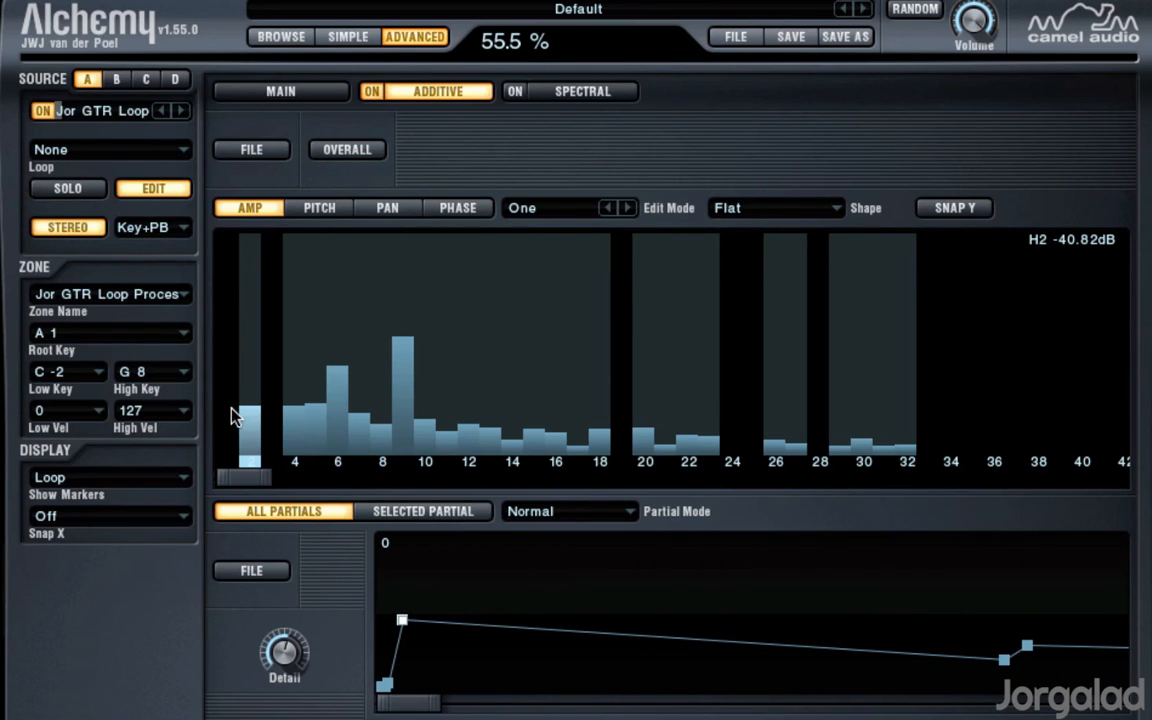
click(228, 380)
click(272, 425)
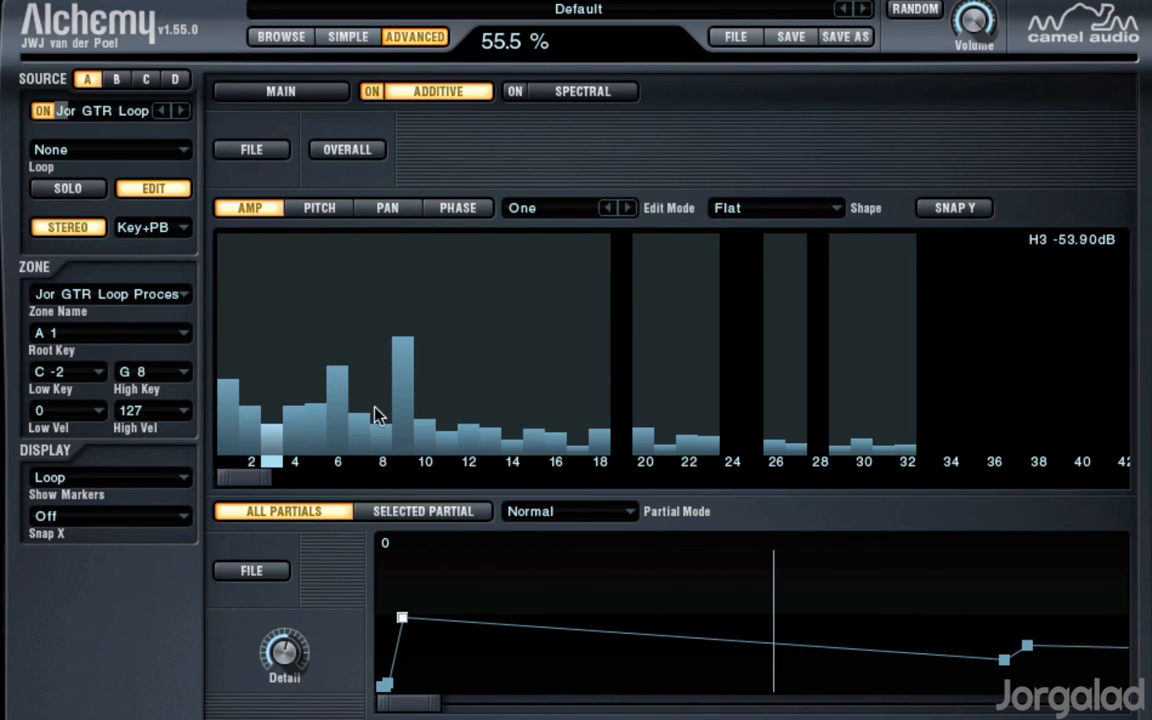
click(401, 387)
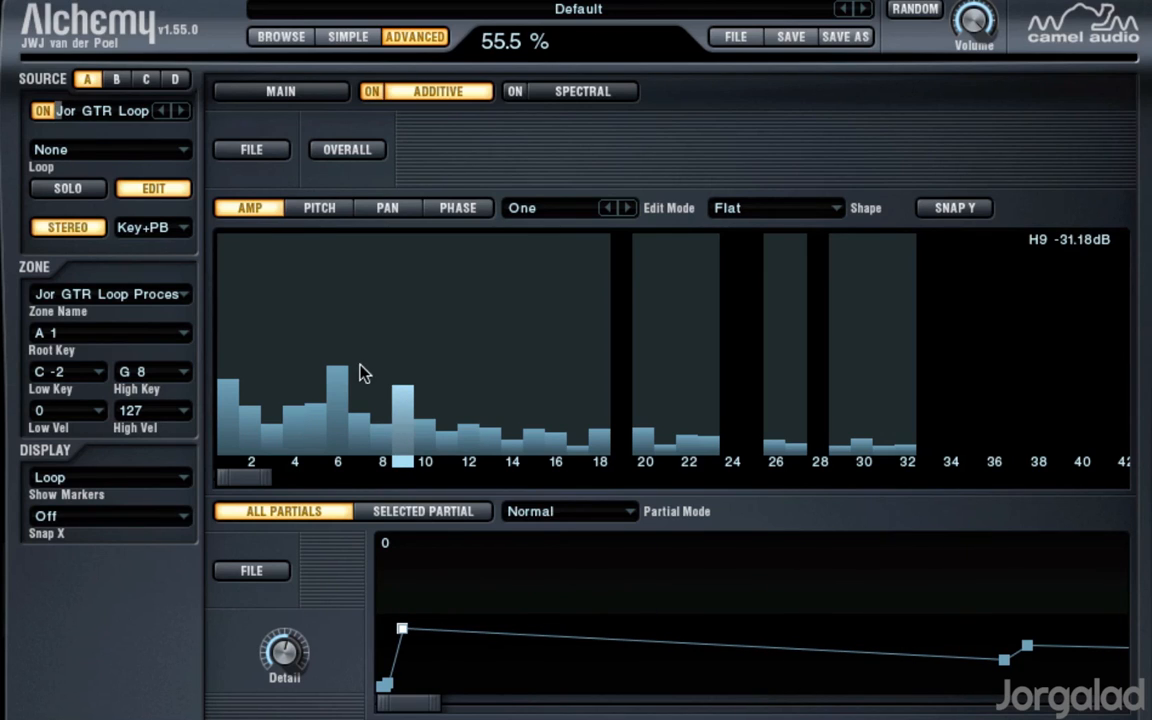
click(158, 188)
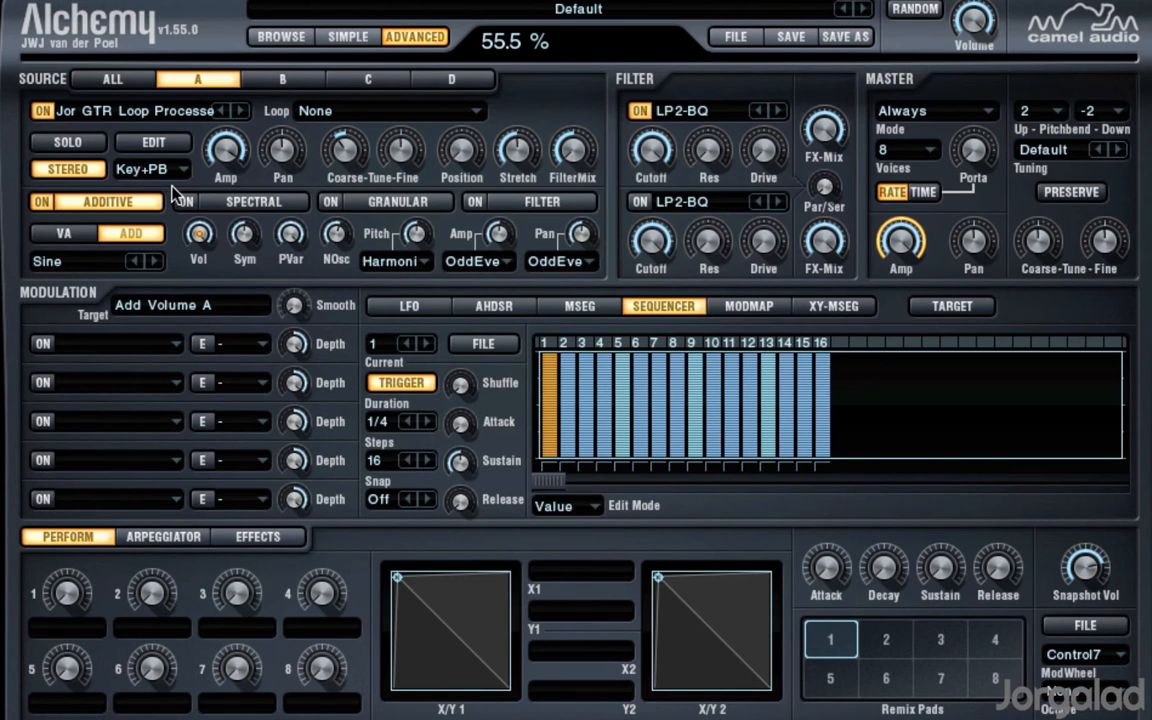